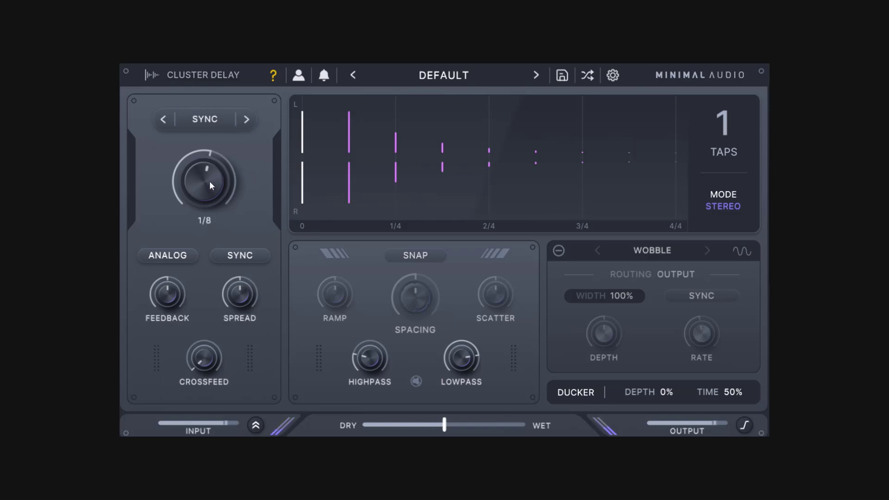
Step: Sweep the synced delay time down to 1/128 and back up to 1/4
drag(209, 182, 224, 254)
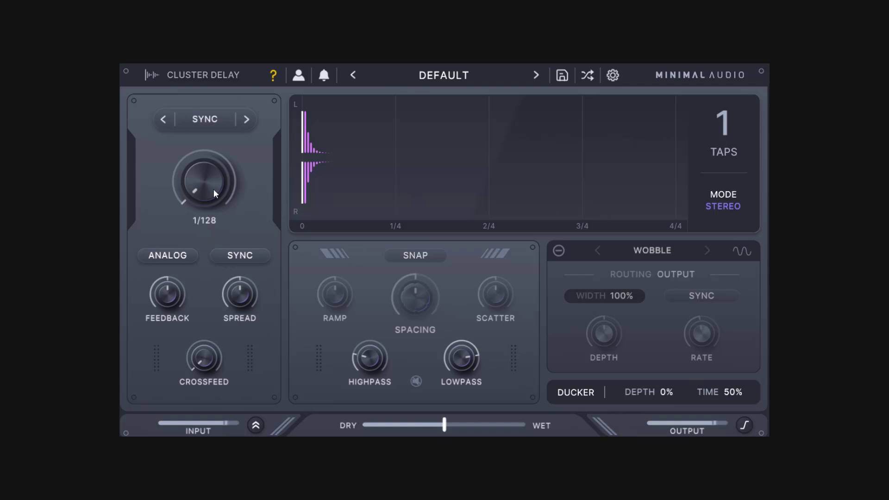
drag(213, 190, 232, 87)
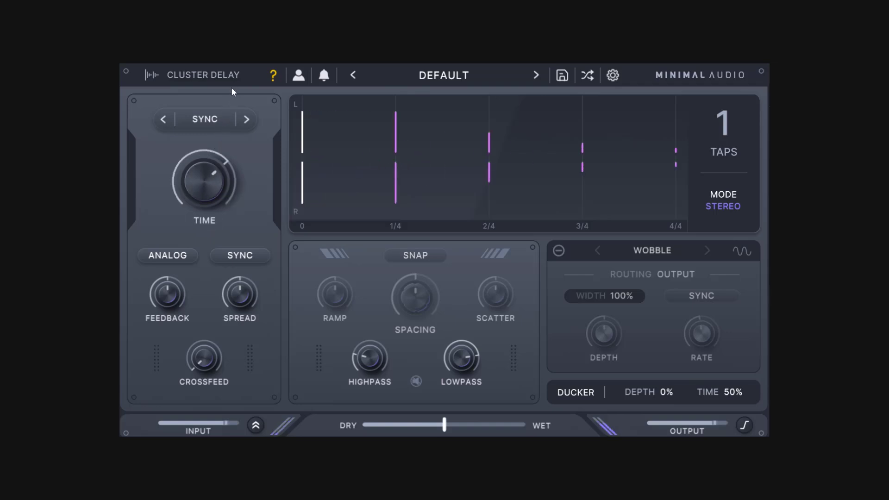
Step: Switch the delay time mode to Free and sweep the time through its millisecond range
click(209, 120)
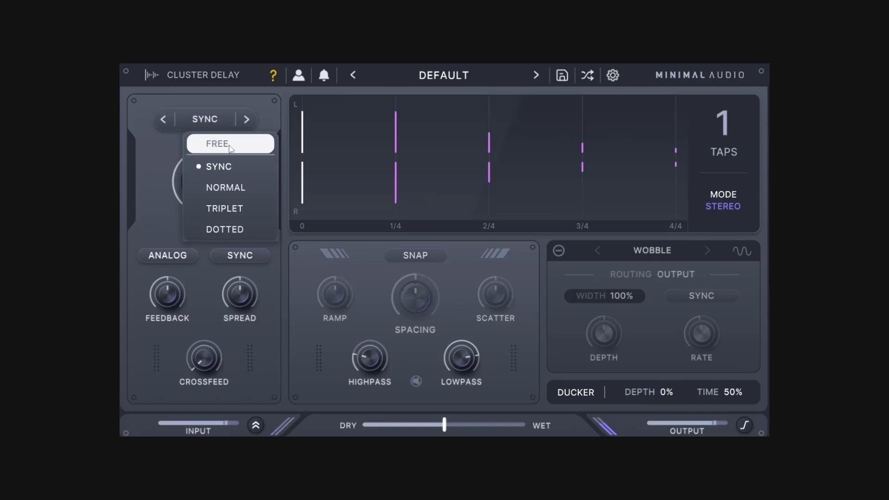
click(230, 147)
drag(207, 180, 218, 262)
drag(210, 195, 223, 122)
drag(203, 171, 204, 195)
click(218, 123)
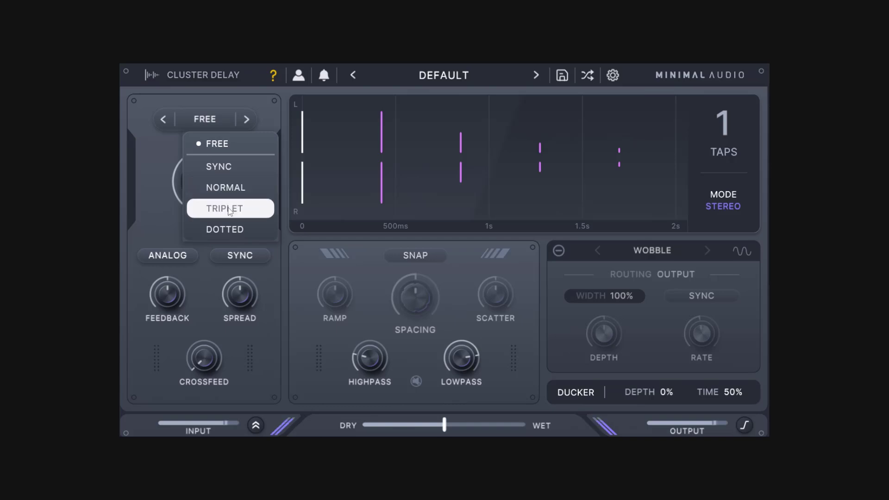
click(140, 156)
drag(200, 181, 199, 181)
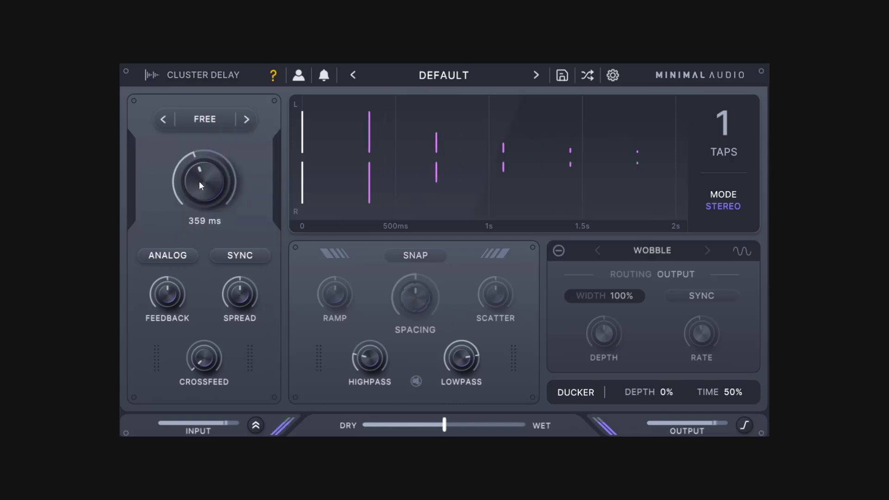
Step: Return the delay time mode to Sync and set the time to 1/8
click(208, 124)
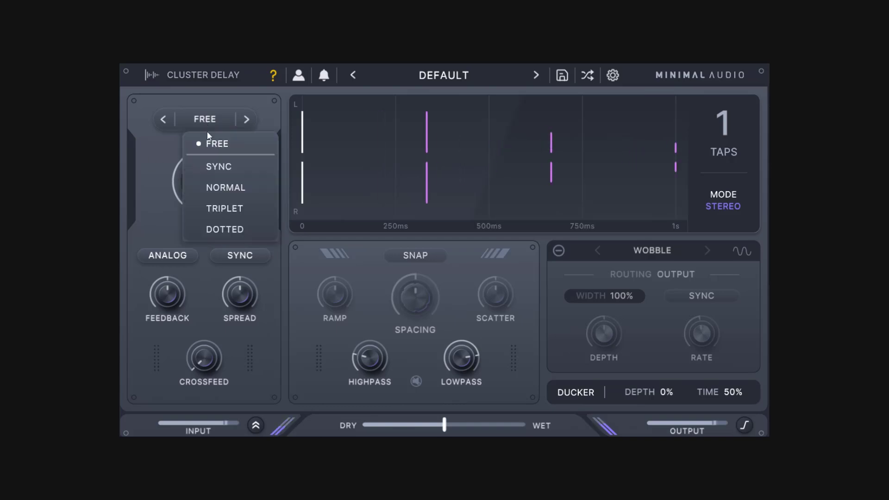
click(209, 167)
drag(210, 182, 208, 186)
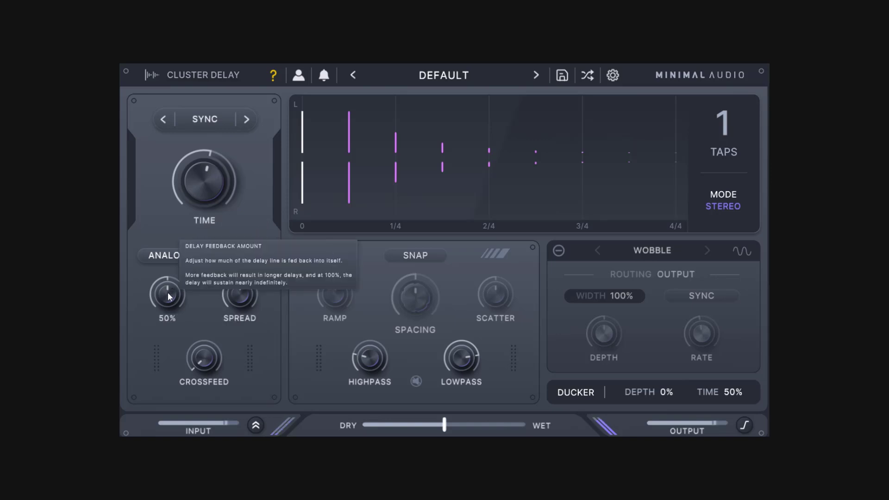
Step: Raise the delay feedback to 67%, push it to 100%, and lower it again
mouse_move(172, 293)
mouse_down()
mouse_move(176, 281)
mouse_move(170, 285)
mouse_up()
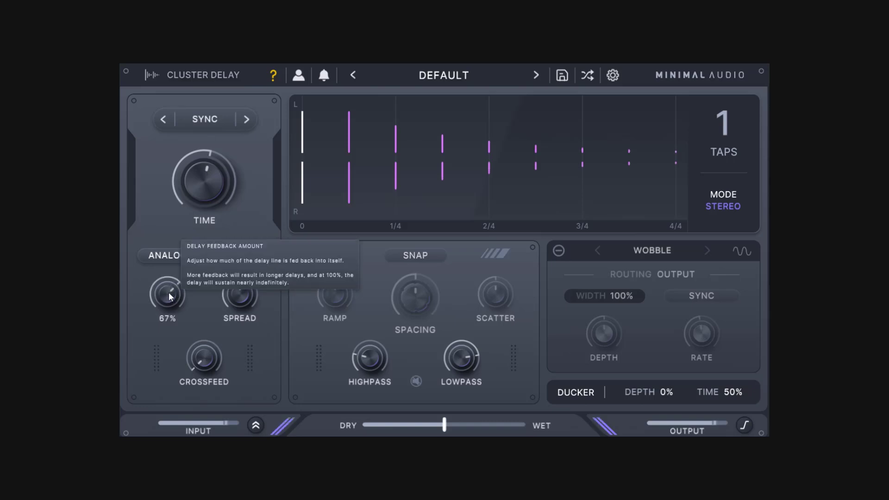
drag(169, 297, 193, 223)
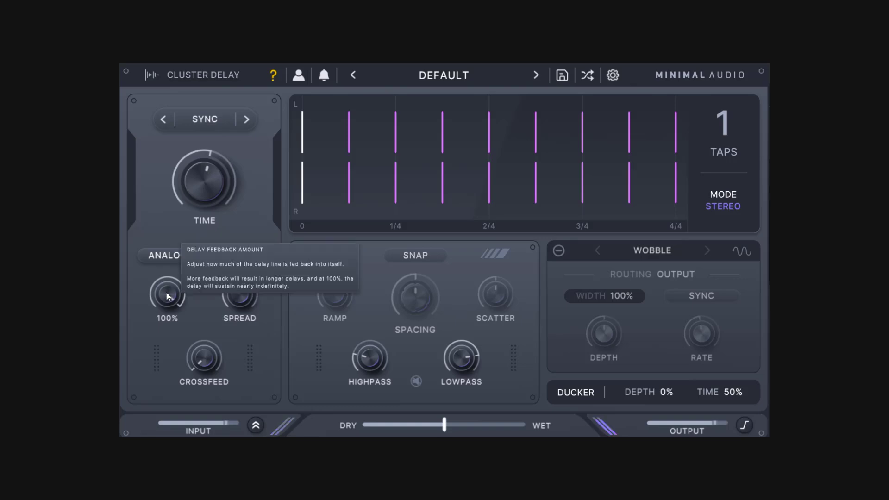
drag(167, 295, 188, 351)
Step: Enable analog mode for the delay and raise the feedback to 100%
click(178, 256)
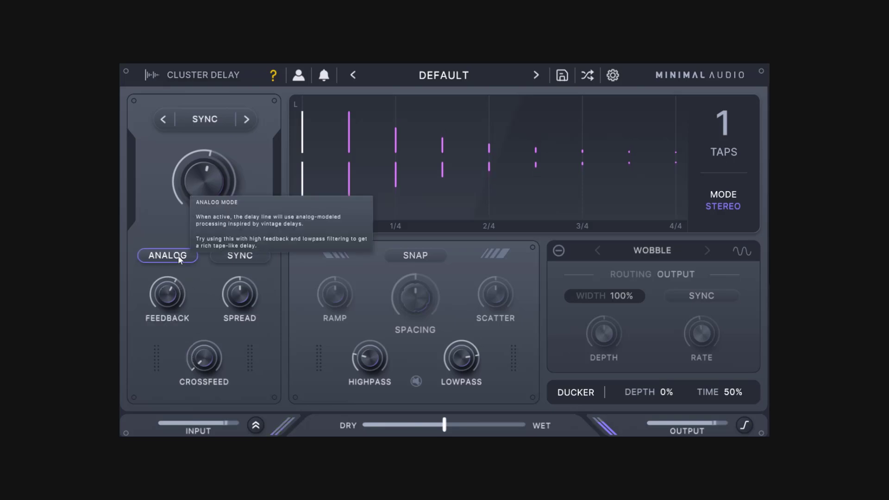
click(171, 254)
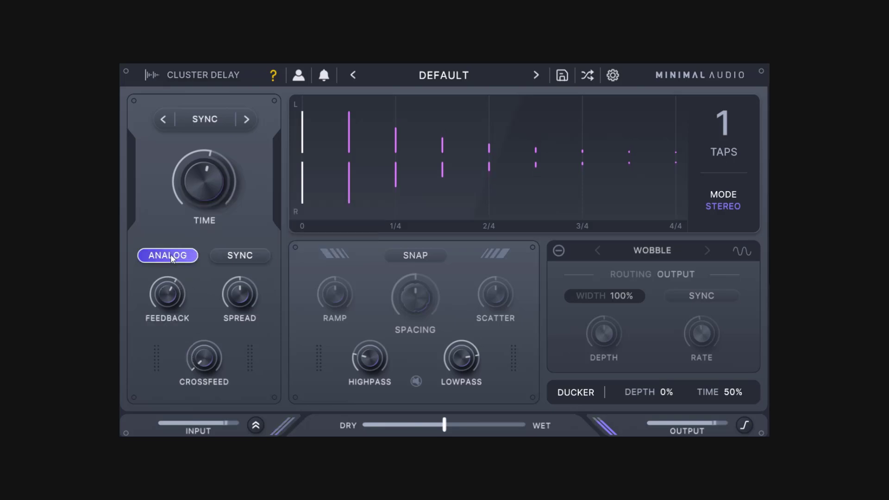
drag(168, 301, 193, 228)
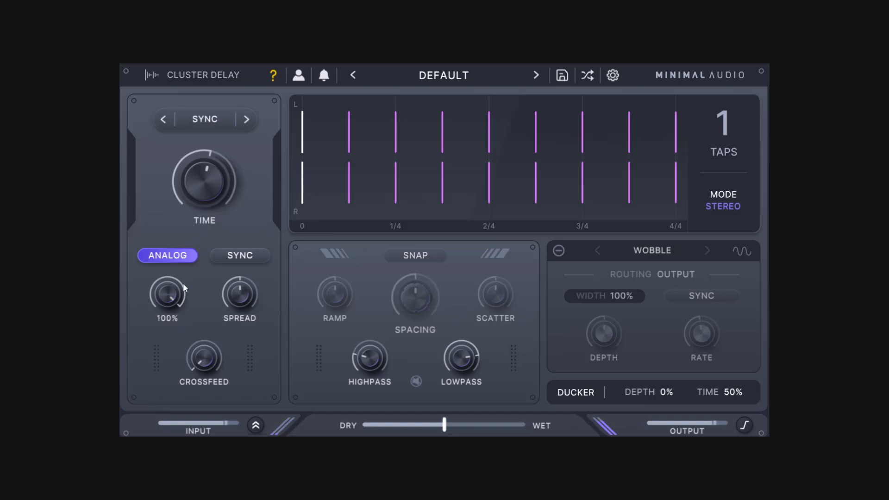
Step: Lower the feedback to 57% and turn analog mode off
drag(168, 290, 185, 353)
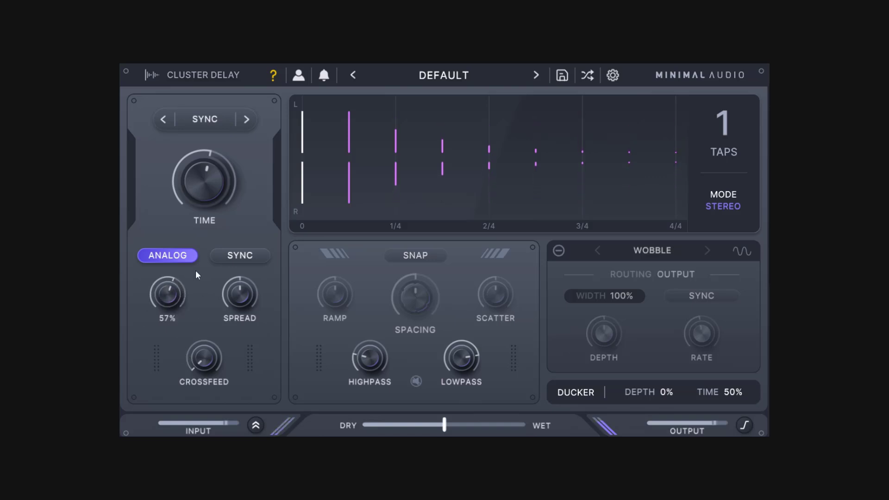
click(174, 255)
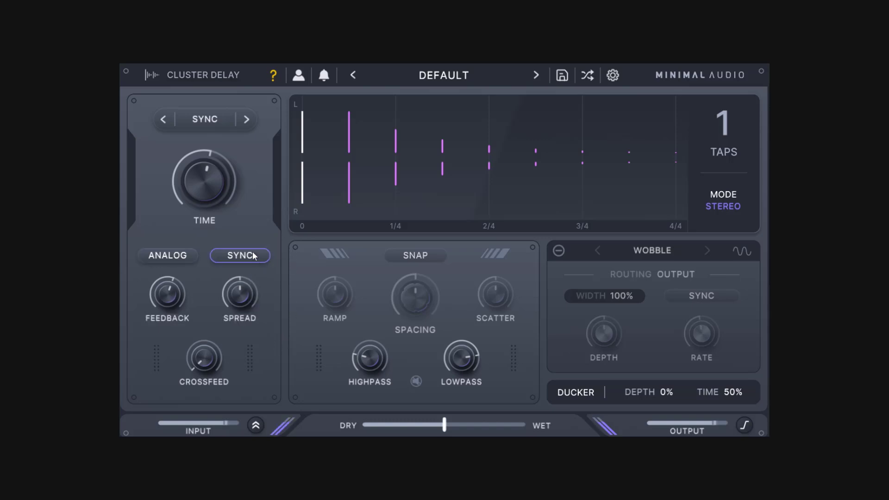
Step: Offset the left and right delays with a spread of 6%, and return the spread to 0%
mouse_move(245, 296)
drag(242, 301, 243, 300)
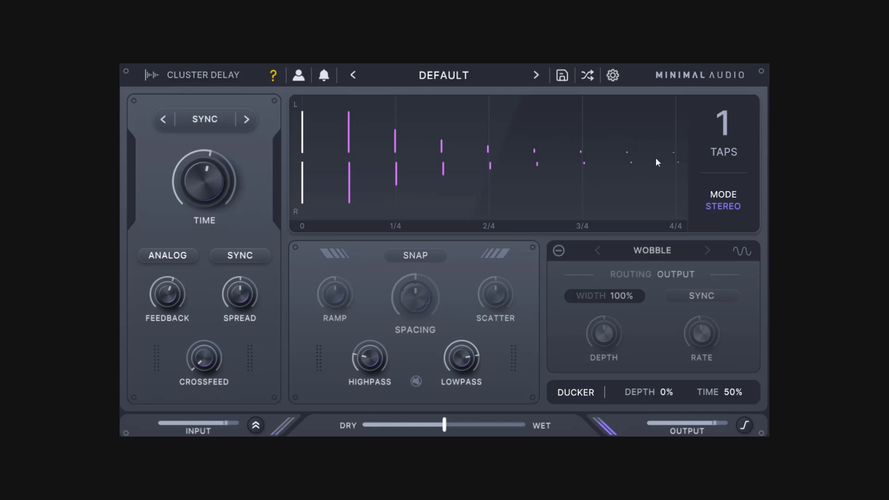
drag(241, 303, 248, 301)
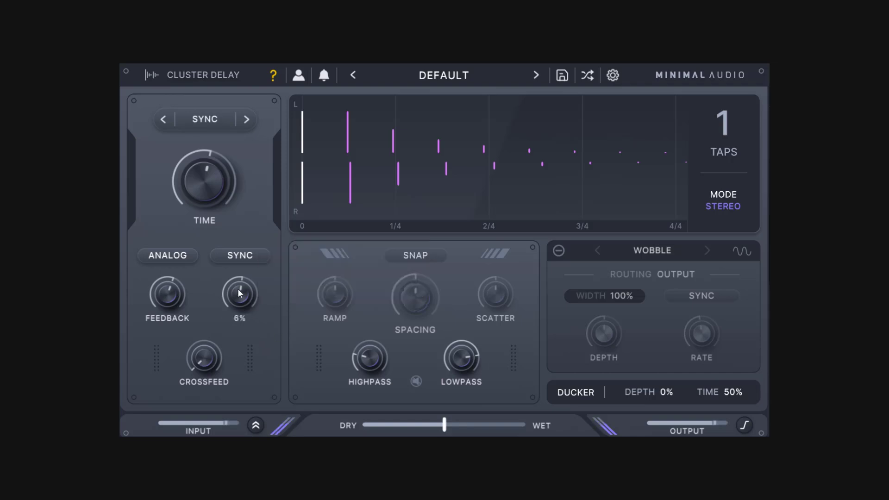
drag(238, 289, 240, 292)
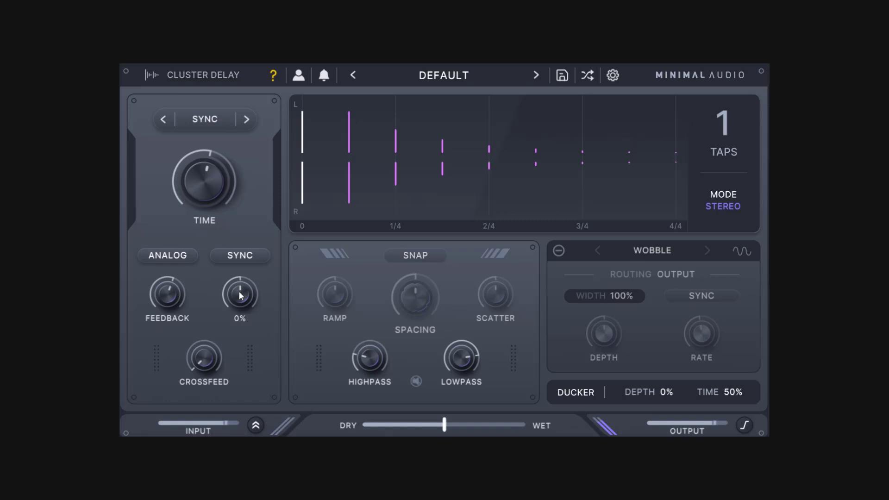
Step: Turn on sync for the spread and step it through 112.5% R to 125% R
click(246, 258)
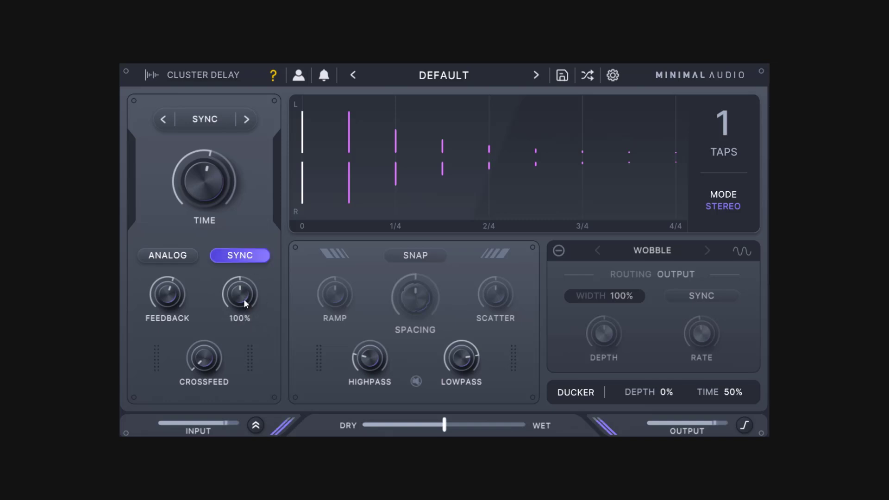
drag(243, 299, 241, 300)
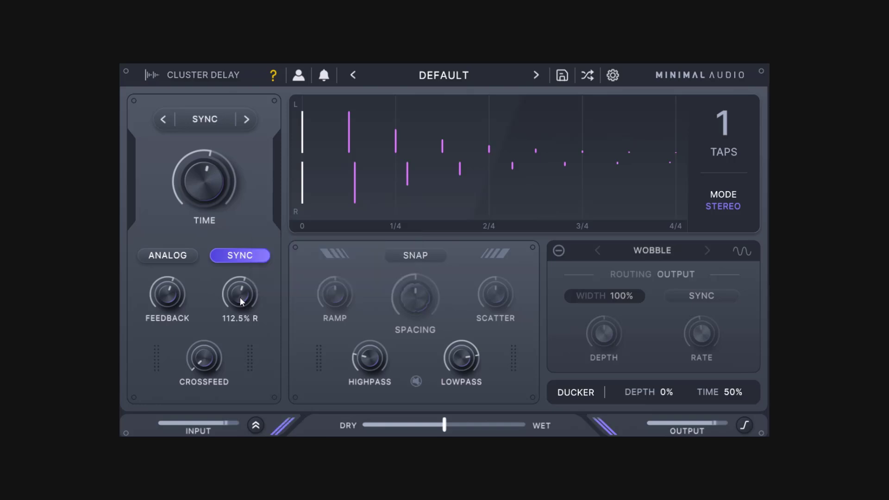
drag(241, 296, 243, 287)
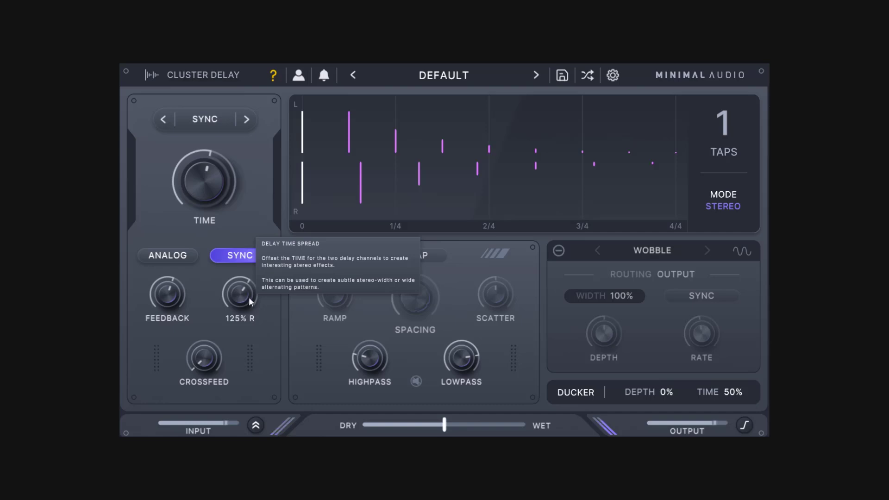
Step: Turn off sync for the spread and set the spread to 15%
drag(237, 291, 237, 323)
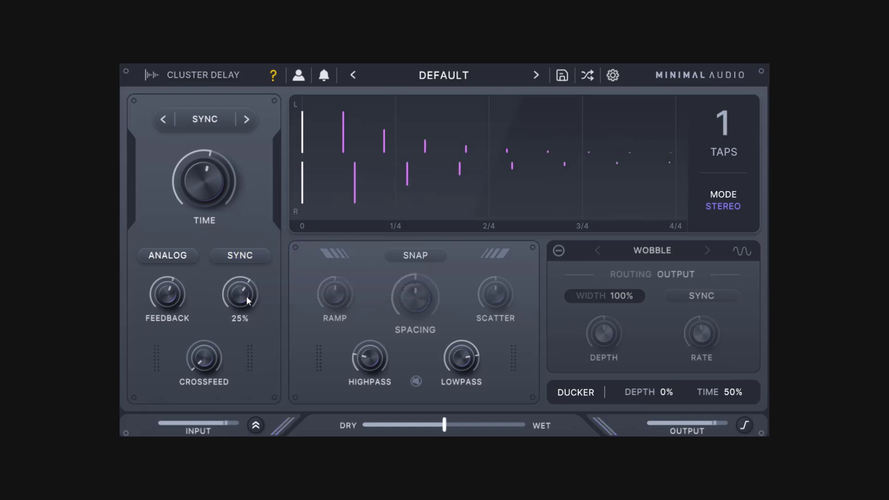
drag(247, 297, 248, 309)
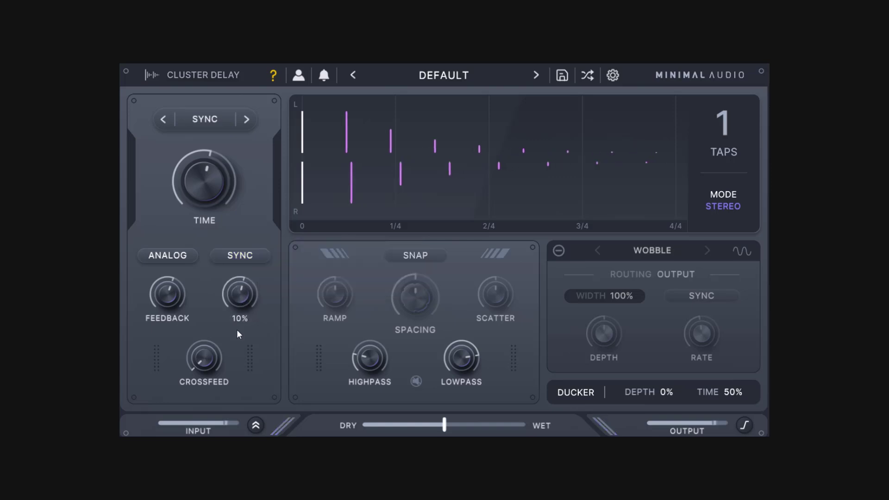
mouse_move(218, 347)
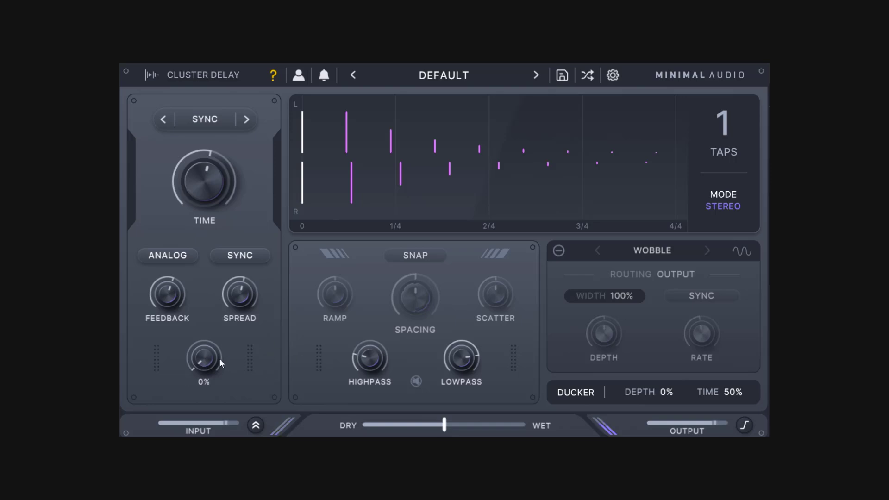
drag(209, 359, 212, 401)
drag(242, 307, 250, 302)
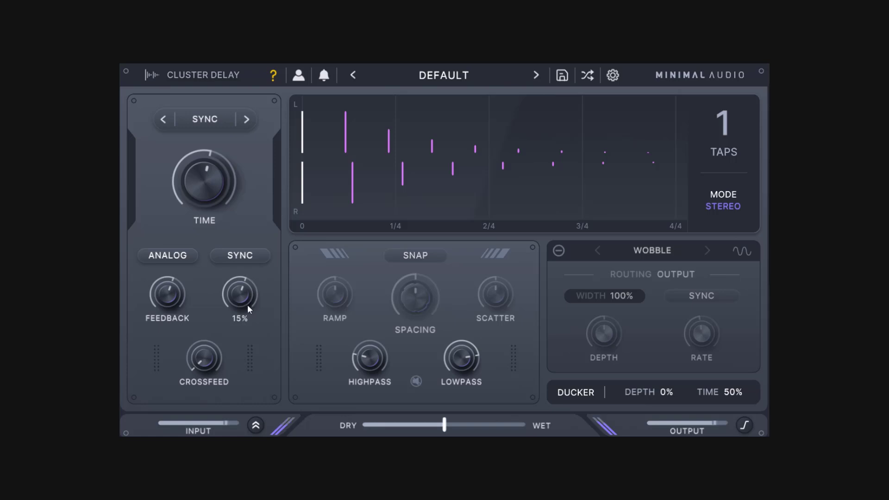
Step: Try raising the crossfeed to 60% and beyond, and reset it to 0%
mouse_move(203, 364)
drag(208, 362, 236, 273)
mouse_move(215, 353)
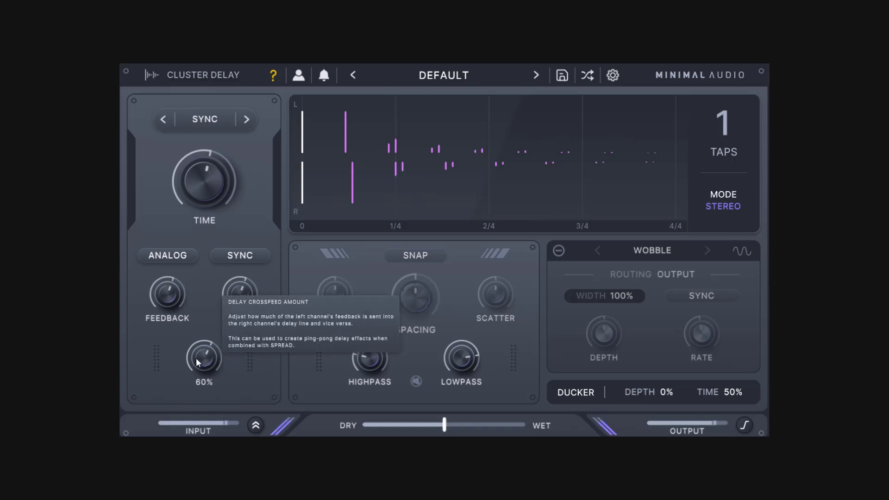
drag(199, 359, 205, 335)
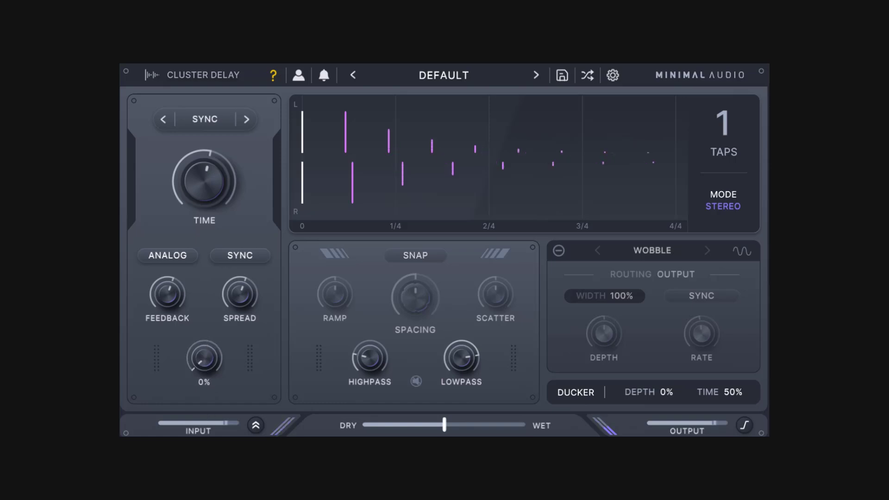
double_click(209, 369)
Step: Set the spread to 4% and the number of delay taps to 5
mouse_move(187, 303)
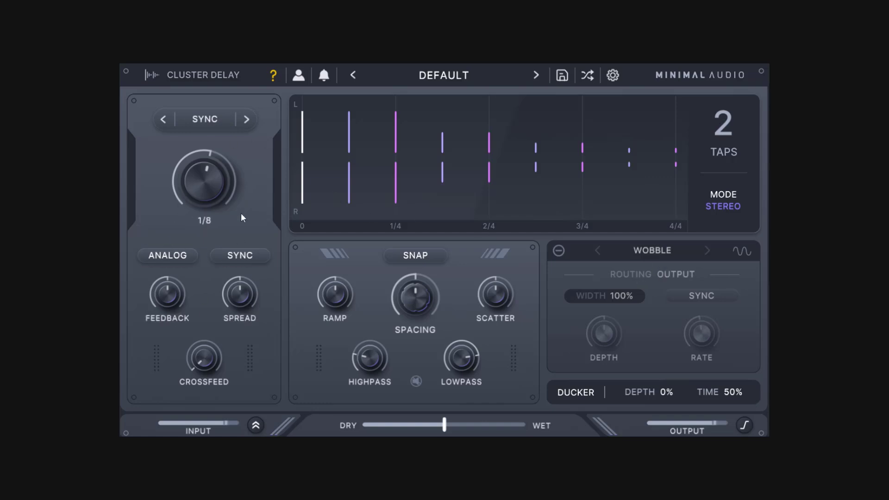
scroll(248, 302, up, 2)
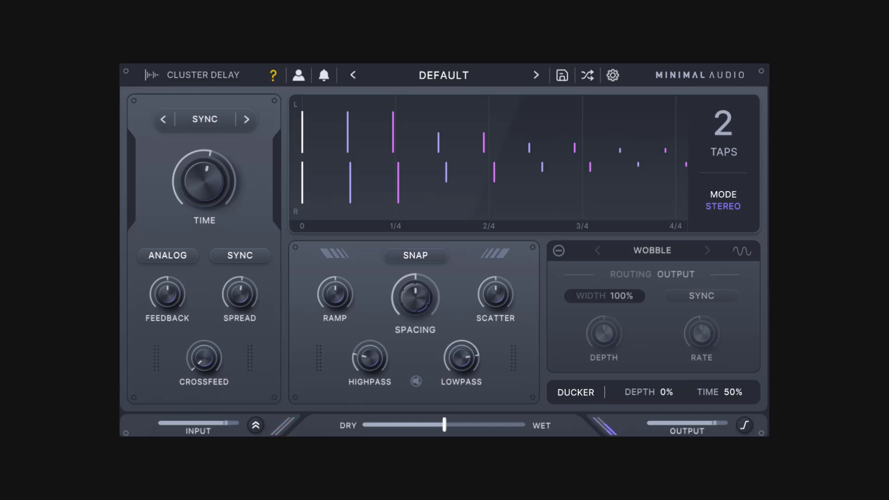
drag(239, 301, 241, 302)
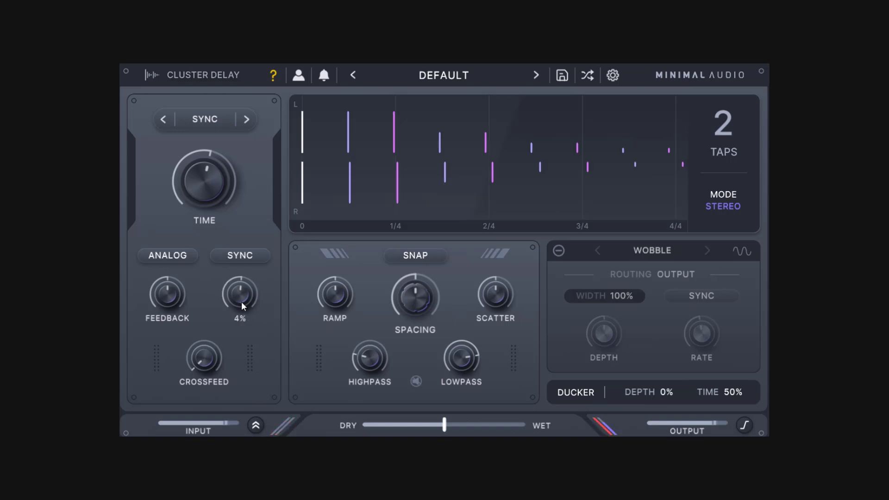
click(729, 127)
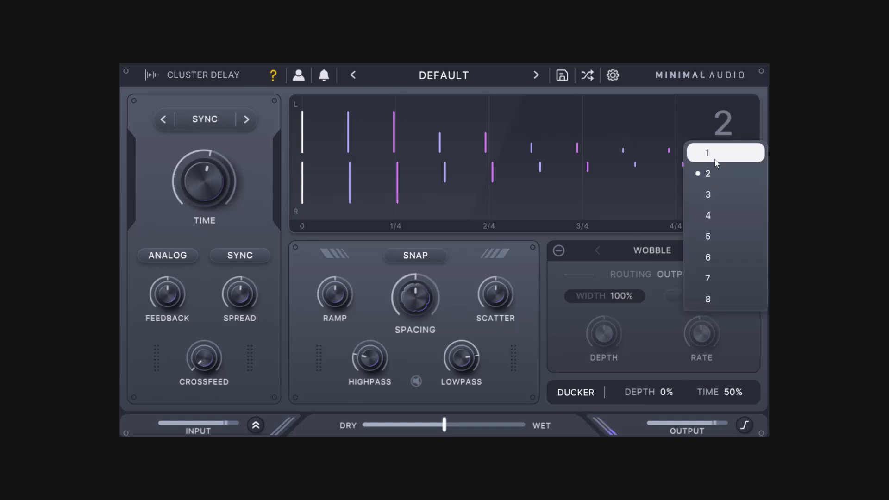
click(712, 240)
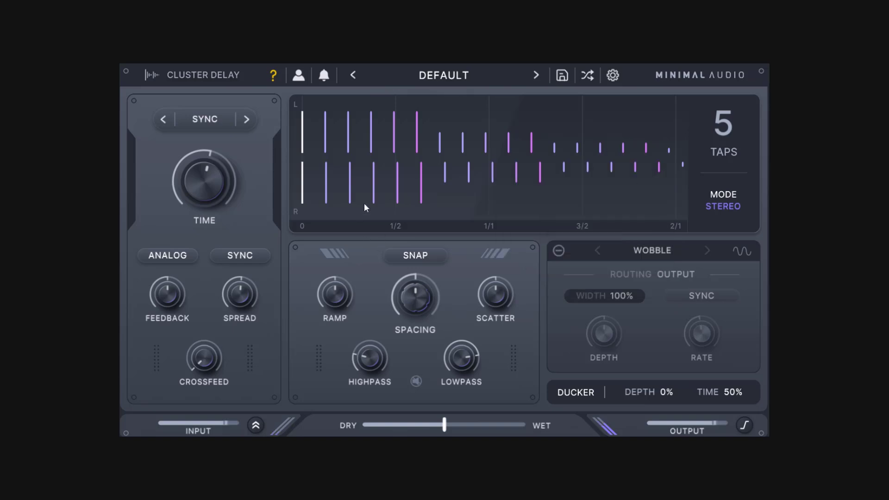
Step: Raise the feedback past 77% while trying a much shorter delay time, and restore the time to 1/8
mouse_move(209, 185)
drag(211, 177, 219, 227)
drag(168, 287, 183, 255)
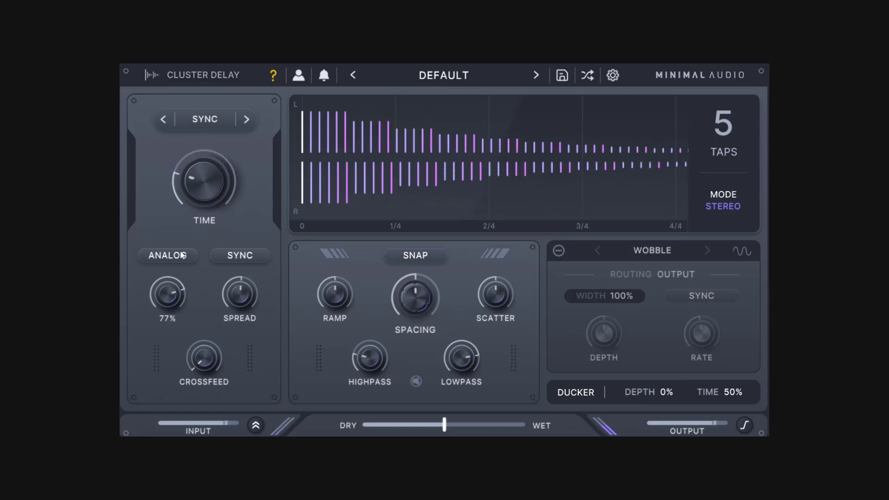
drag(204, 180, 220, 134)
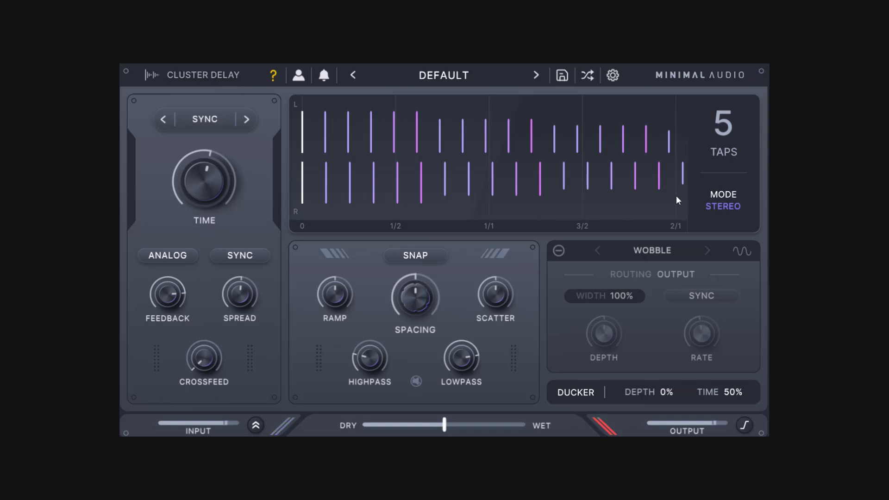
Step: Try a tap spacing of 36%, and set the spacing to -48%
mouse_move(413, 282)
drag(417, 298, 430, 268)
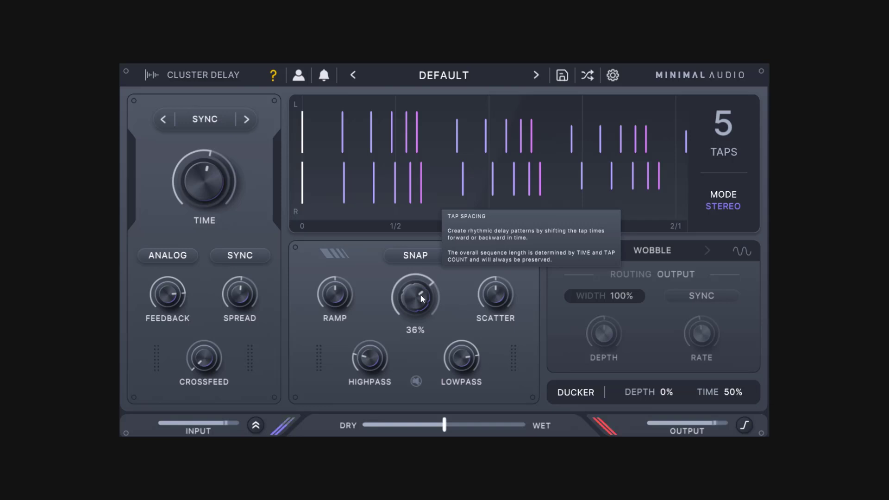
drag(421, 299, 432, 365)
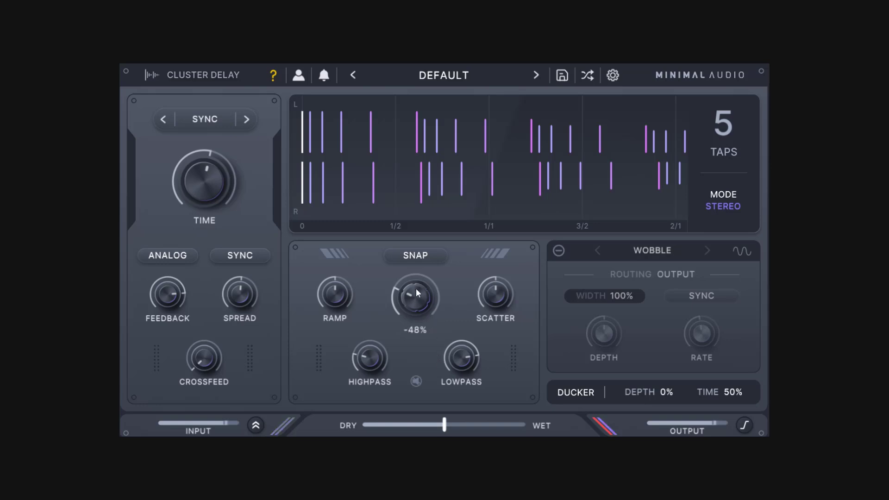
Step: Turn on Snap for the tap spacing and raise the spacing to a positive setting
mouse_move(418, 293)
mouse_down()
mouse_move(442, 218)
mouse_move(445, 281)
mouse_move(454, 221)
mouse_move(458, 273)
mouse_move(446, 321)
mouse_move(443, 273)
mouse_move(418, 299)
mouse_up()
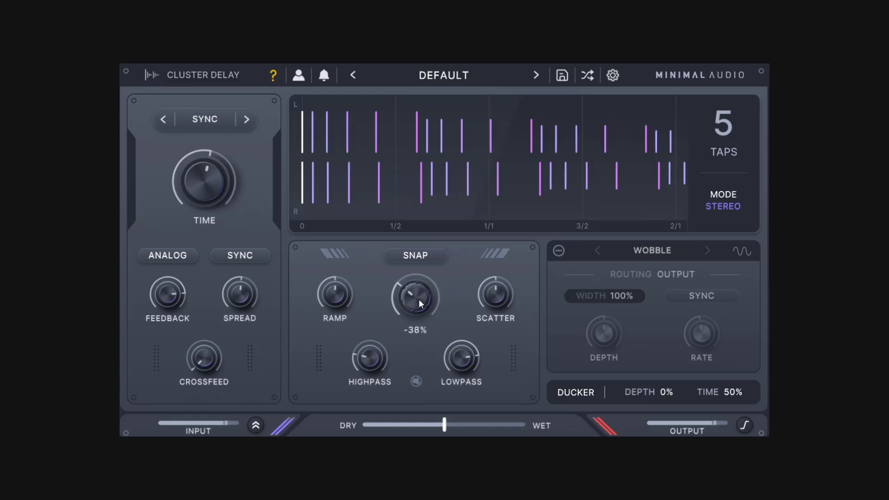
click(417, 255)
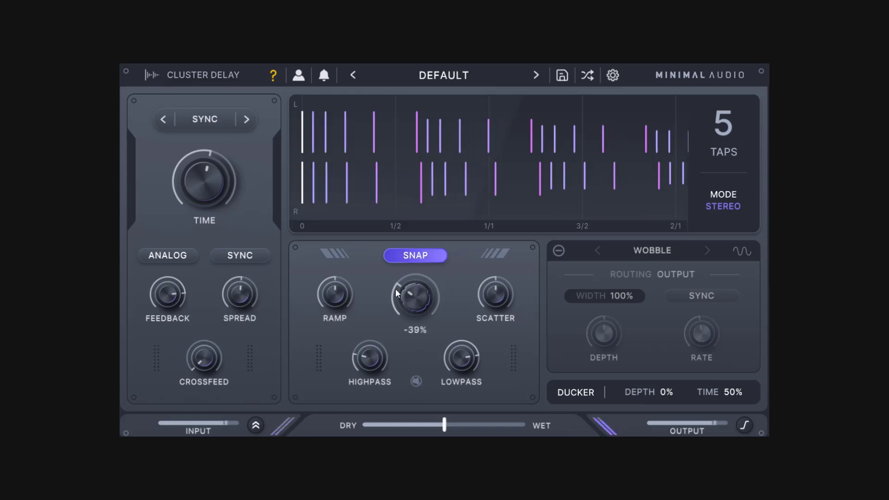
drag(415, 297, 437, 243)
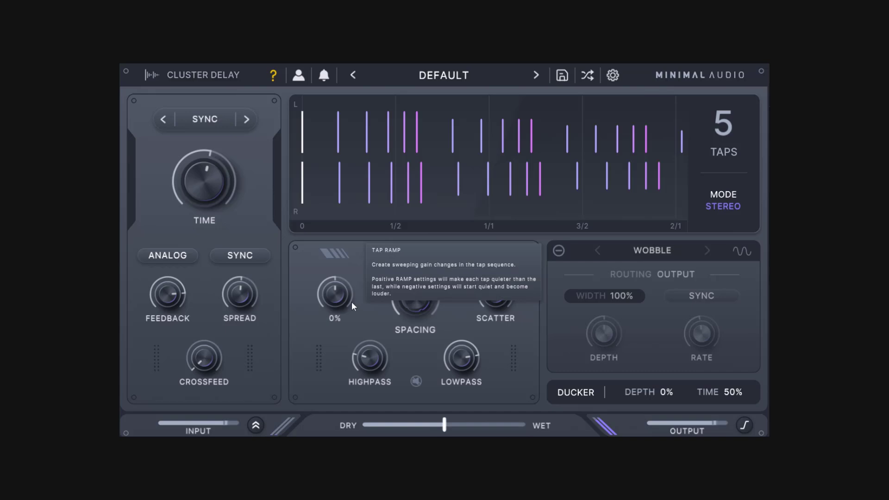
Step: Try a tap ramp of -33%, and raise the ramp to a positive setting
drag(335, 293, 340, 298)
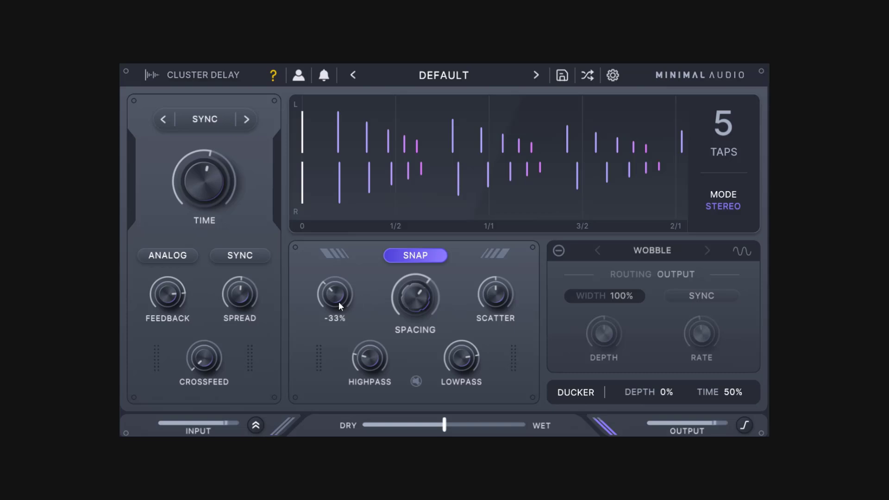
drag(338, 302, 363, 254)
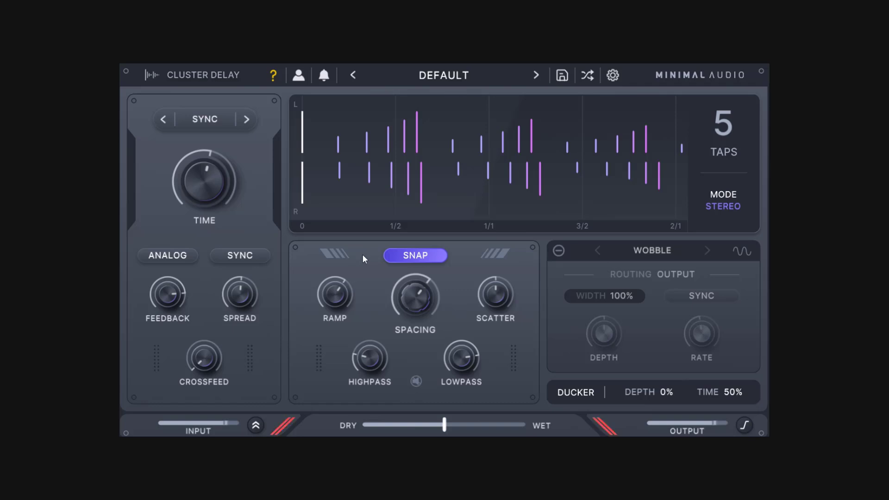
mouse_move(365, 294)
Step: Lower the tap spacing slightly and increase the scatter above 0%
mouse_move(441, 296)
drag(420, 299, 415, 307)
mouse_move(498, 297)
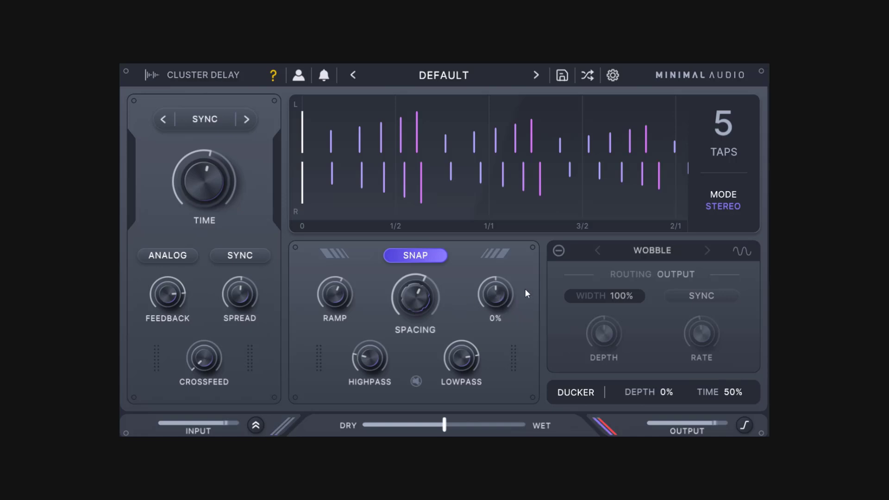
drag(498, 293, 528, 251)
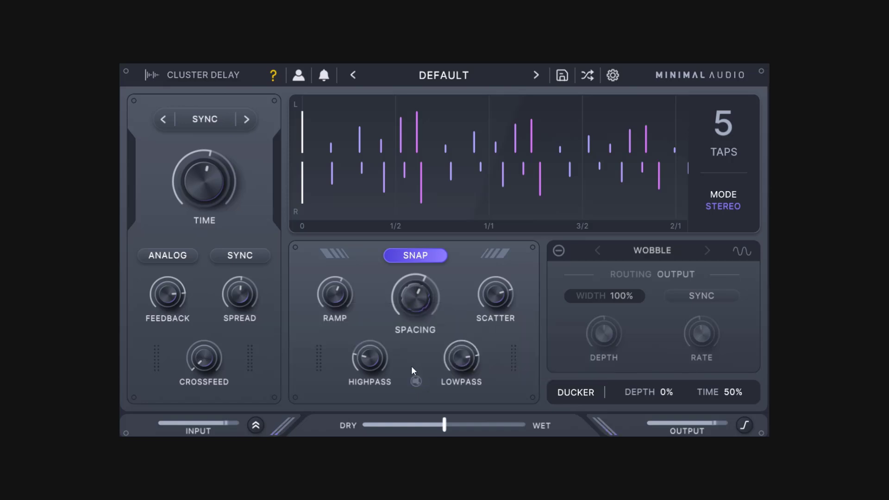
Step: Raise the highpass cutoff well above 40 Hz and lower the lowpass cutoff to 1.96 kHz
mouse_move(382, 365)
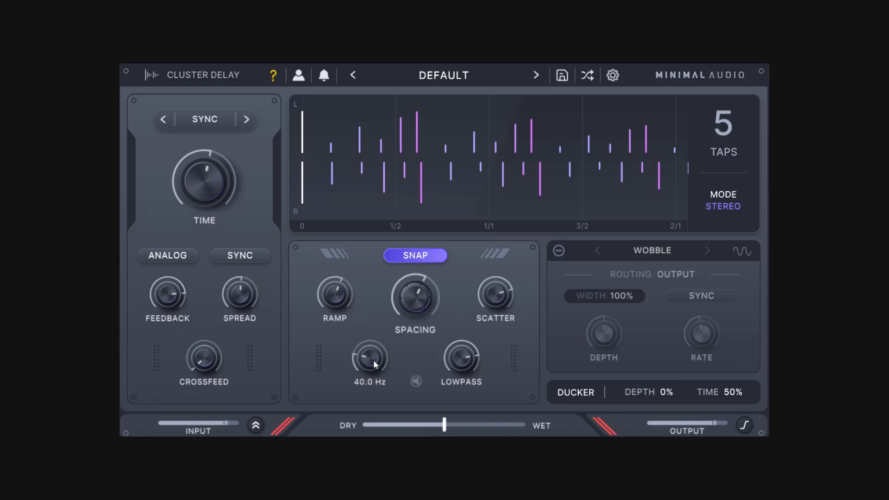
drag(373, 359, 399, 349)
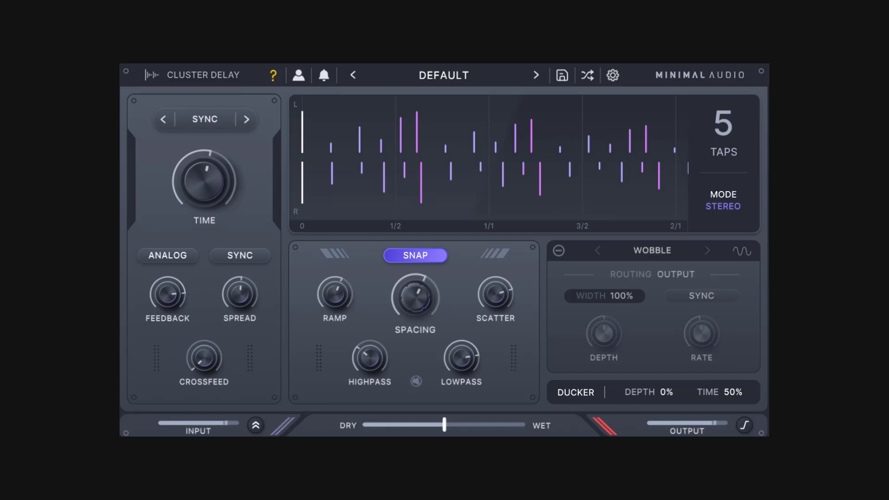
mouse_move(375, 353)
drag(368, 360, 375, 320)
mouse_move(474, 363)
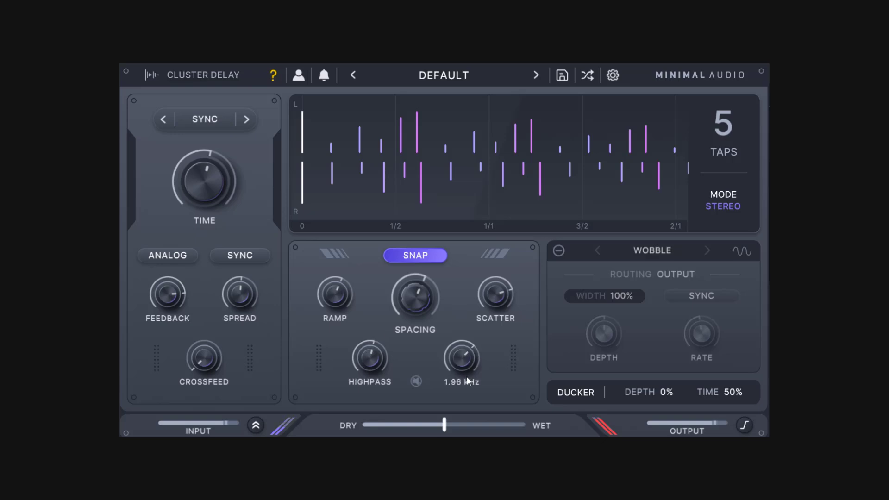
mouse_move(369, 367)
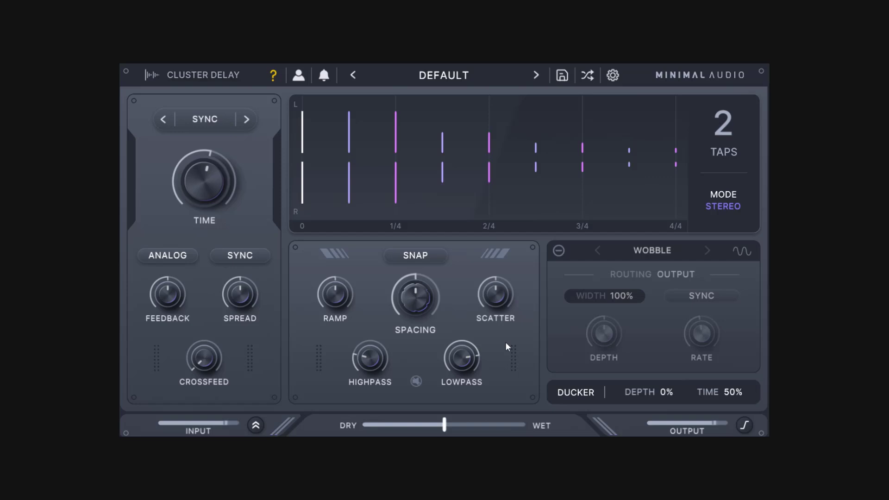
Step: Enable the delay effect with Wobble as its type and raise its depth to 85%
mouse_move(496, 297)
mouse_down()
mouse_move(500, 312)
mouse_move(507, 280)
mouse_move(504, 320)
mouse_move(500, 237)
mouse_move(522, 298)
mouse_move(512, 319)
mouse_move(511, 273)
mouse_move(510, 312)
mouse_move(506, 298)
mouse_up()
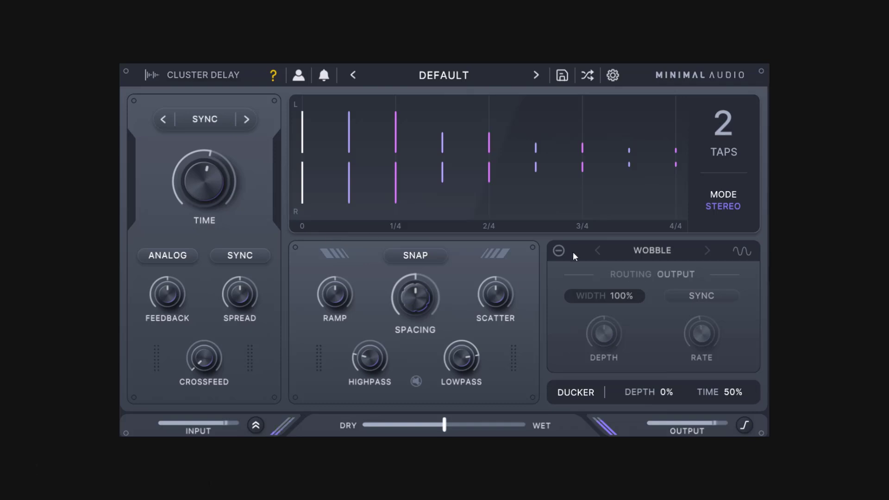
click(558, 250)
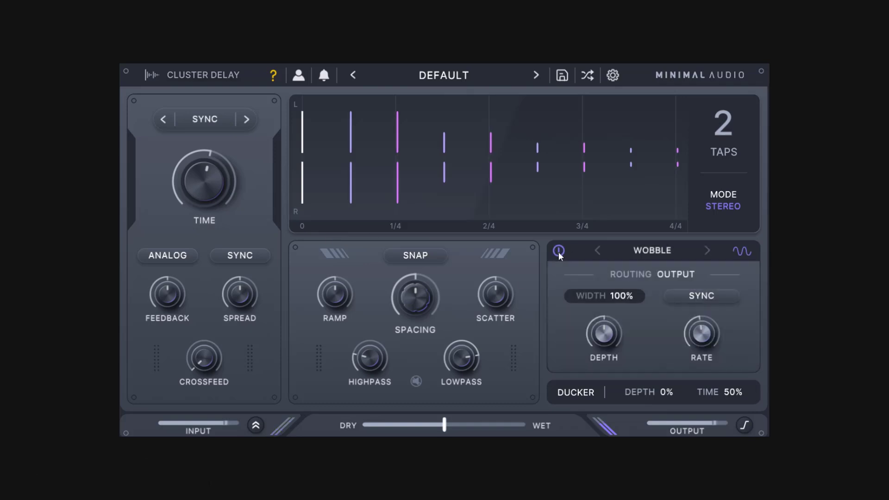
click(666, 256)
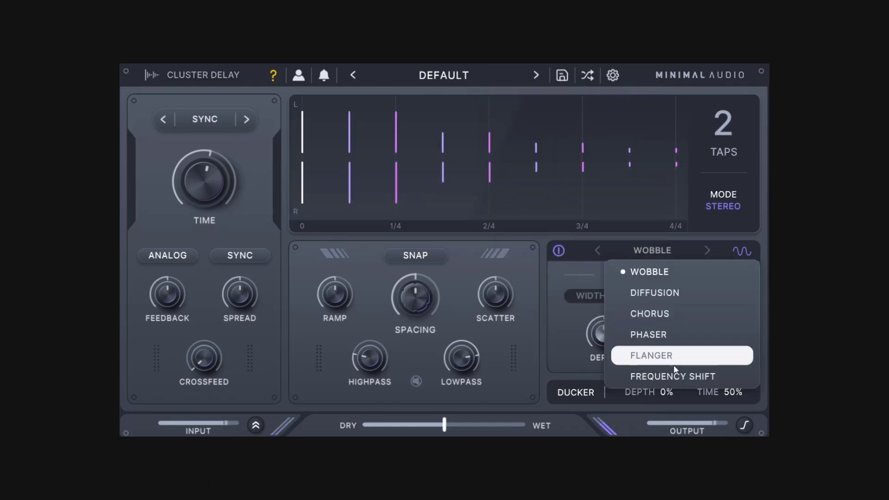
click(665, 275)
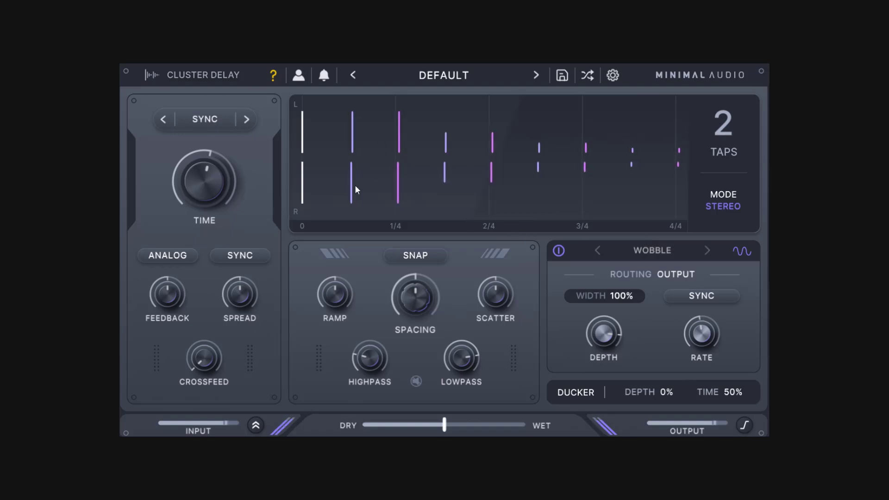
Step: Sync the Wobble rate to the tempo, try a rate of 1/4, and choose a slower rate
mouse_move(722, 338)
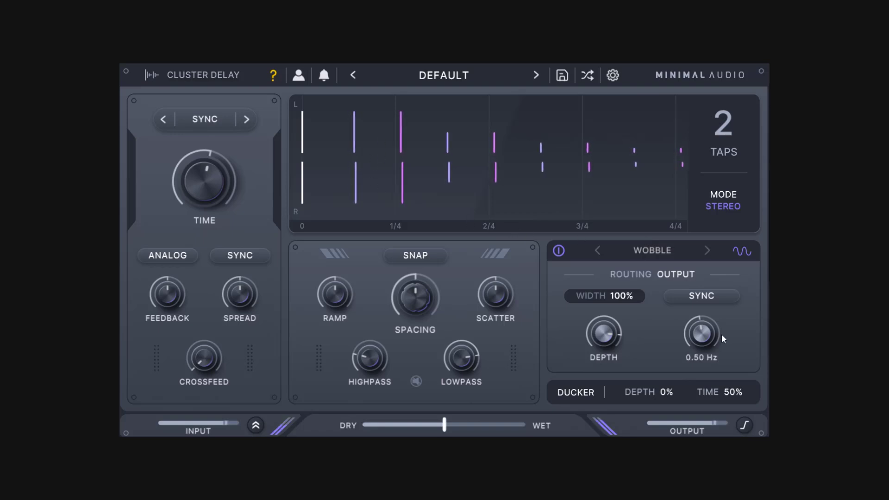
click(701, 296)
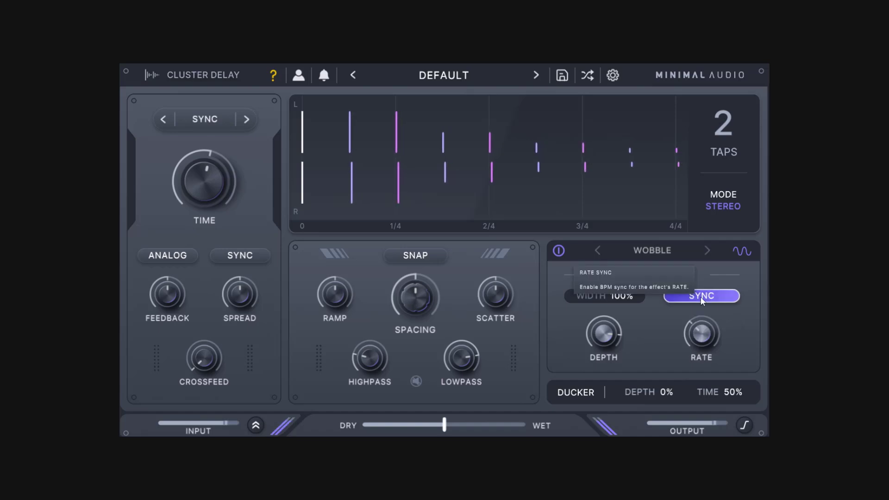
mouse_move(698, 327)
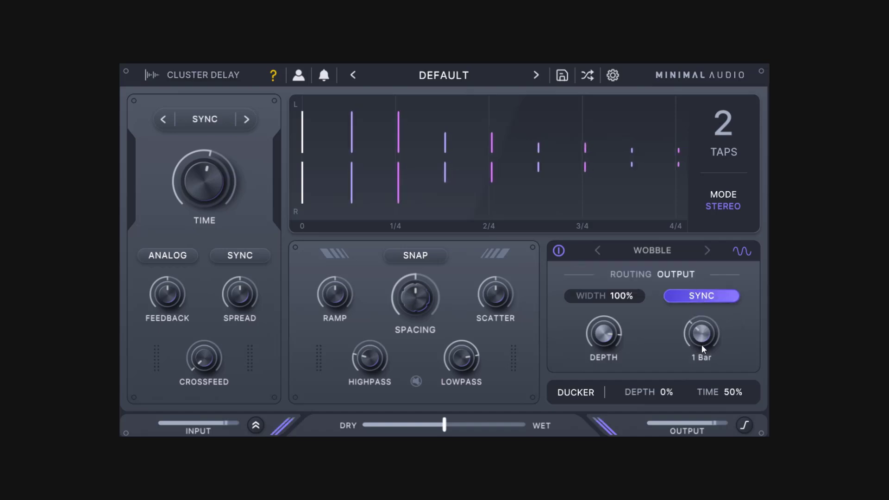
drag(701, 345, 702, 310)
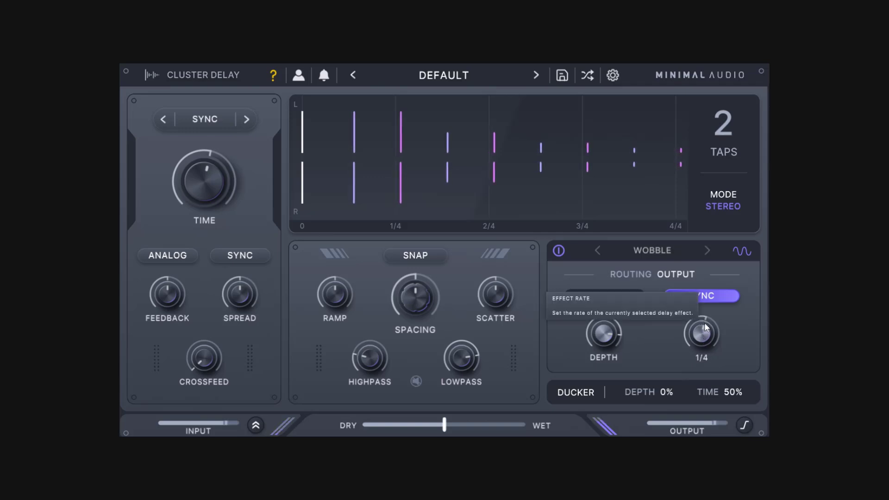
drag(706, 327, 708, 351)
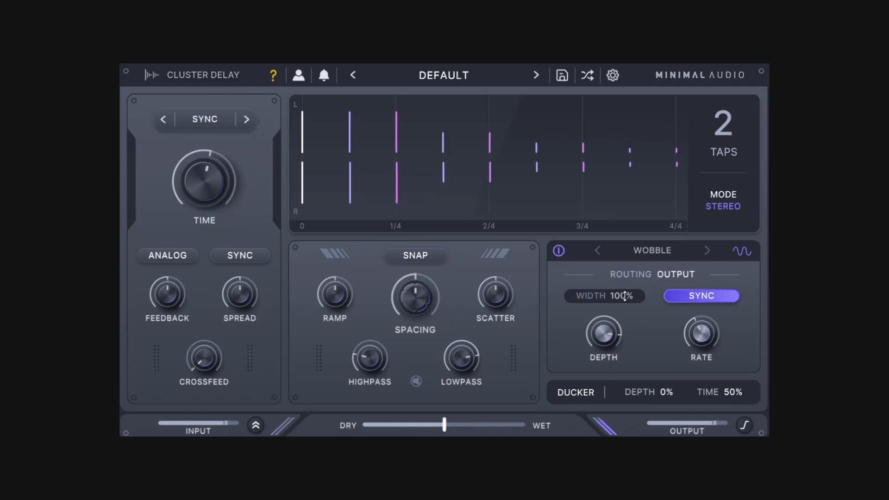
Step: Try a Wobble width of 0%, set the width to 87%, and reduce the depth to 41%
drag(623, 296, 624, 342)
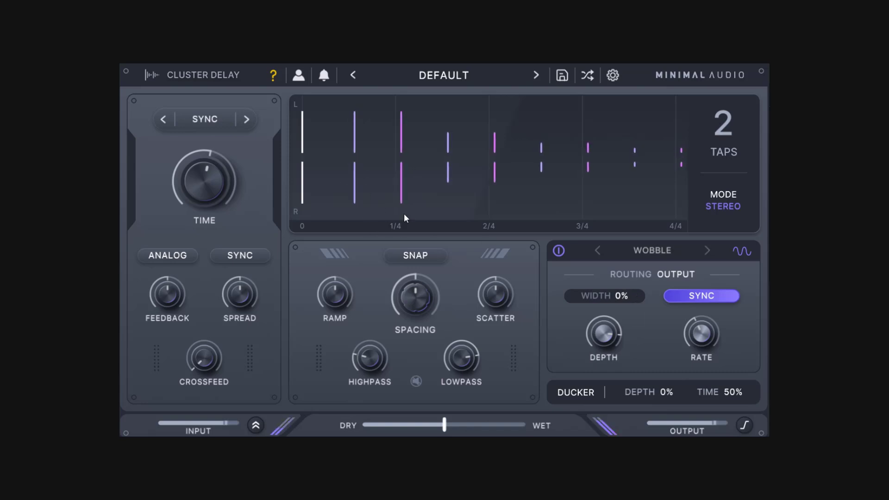
drag(624, 298, 647, 107)
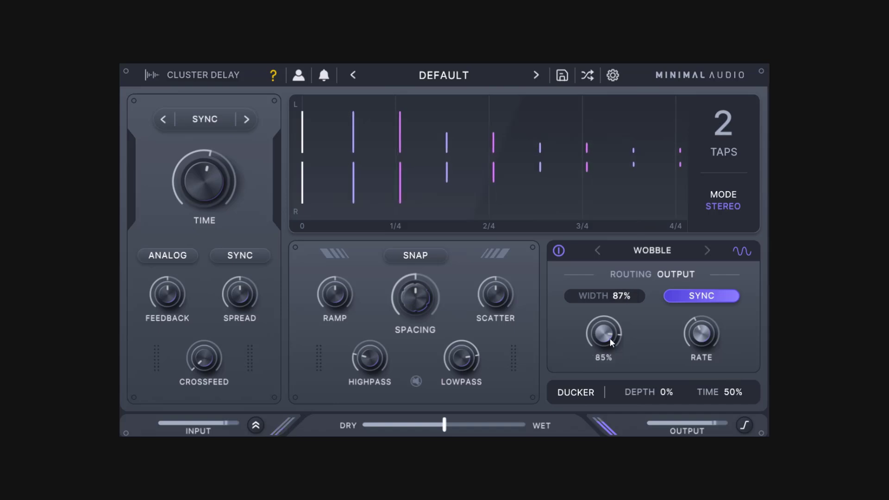
drag(609, 337, 629, 410)
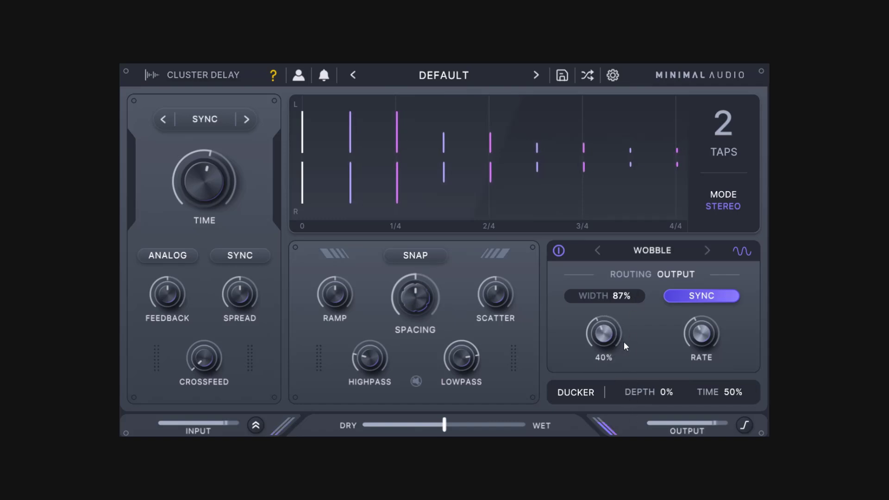
drag(603, 333, 602, 338)
Step: Offset the left and right delays with Spread, and sync the spread at 112.5% R
drag(245, 311, 249, 304)
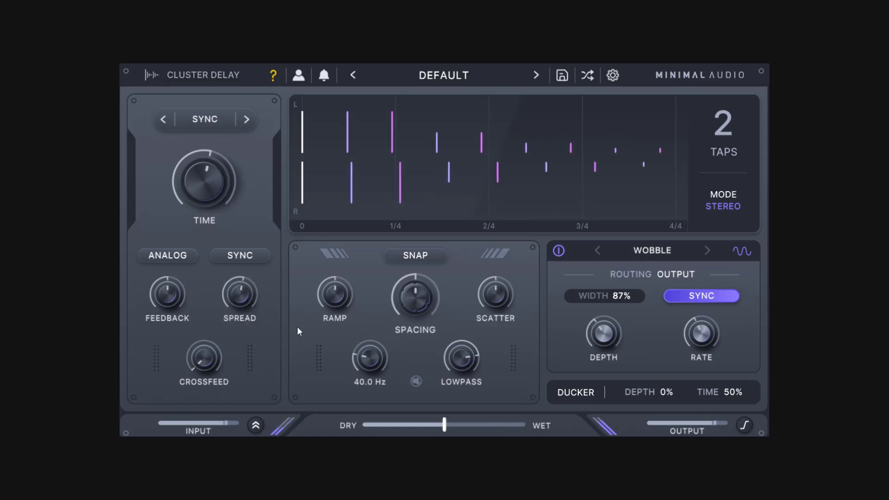
click(241, 263)
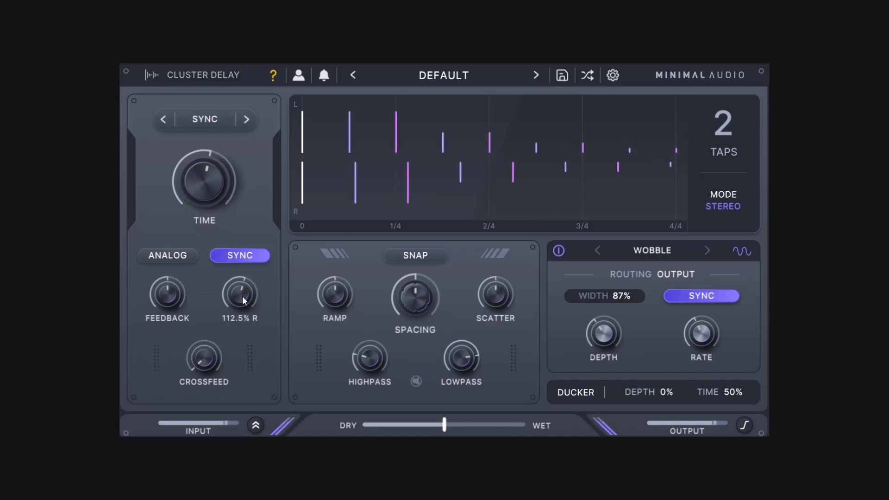
mouse_move(243, 299)
mouse_down()
mouse_move(246, 311)
mouse_move(246, 299)
mouse_up()
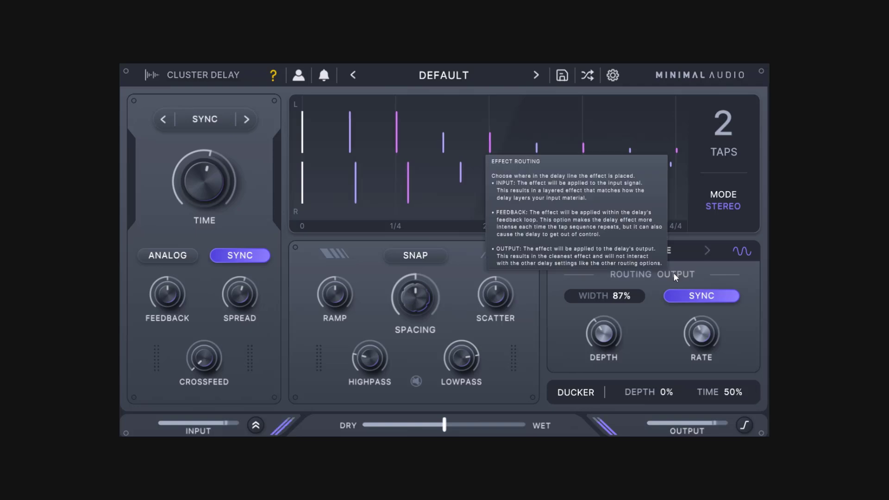
Step: Try routing the Wobble effect to Feedback, and set its routing to Input
mouse_move(674, 282)
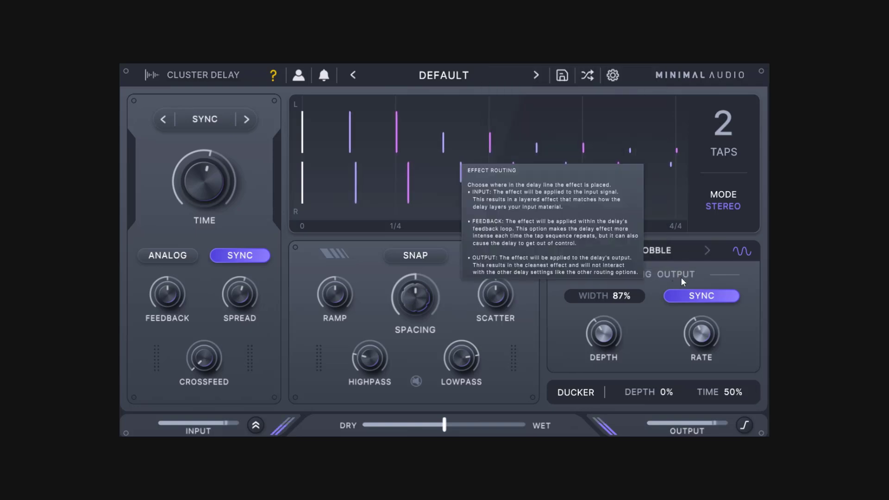
click(673, 276)
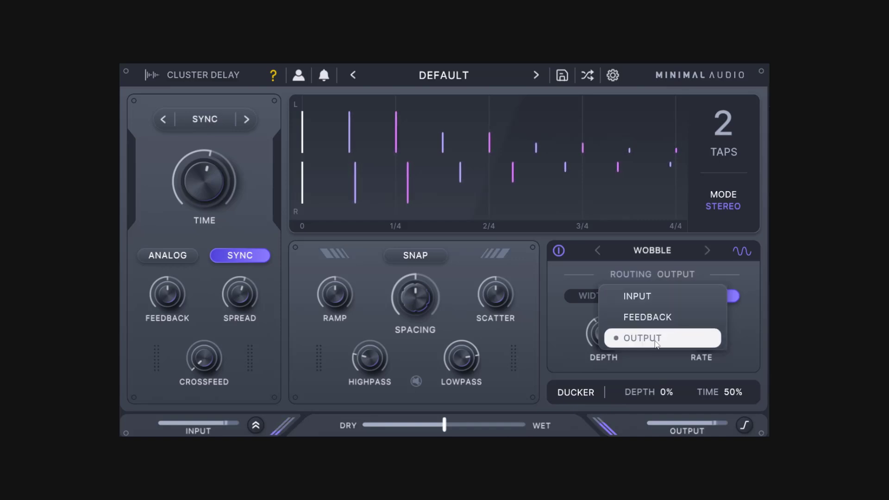
click(657, 324)
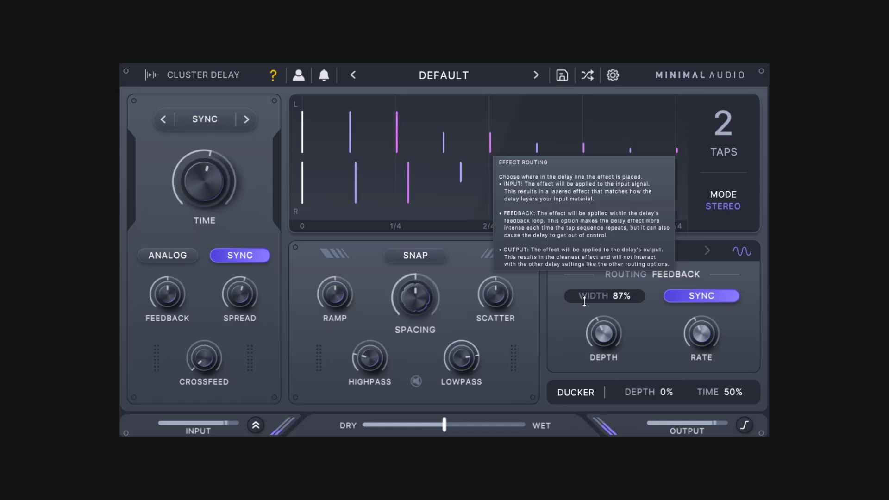
click(678, 275)
click(636, 299)
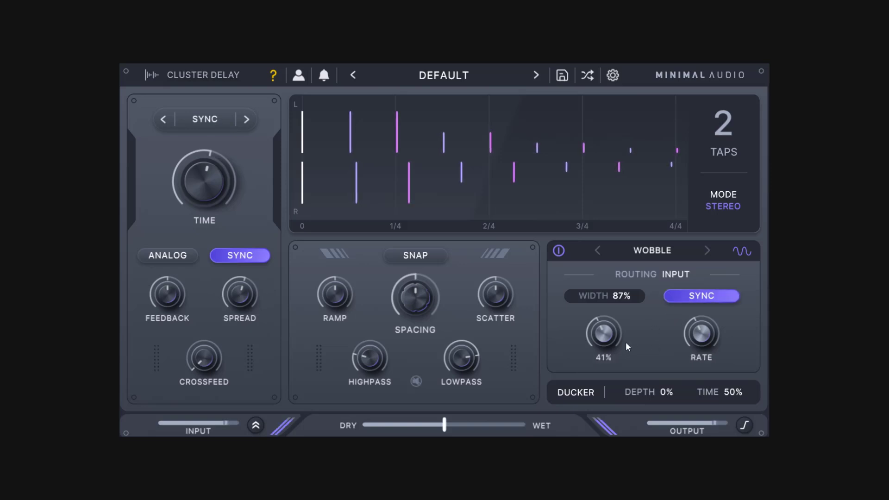
Step: Switch the effect type to Diffusion with a size of 54% and a higher modulation amount
click(653, 252)
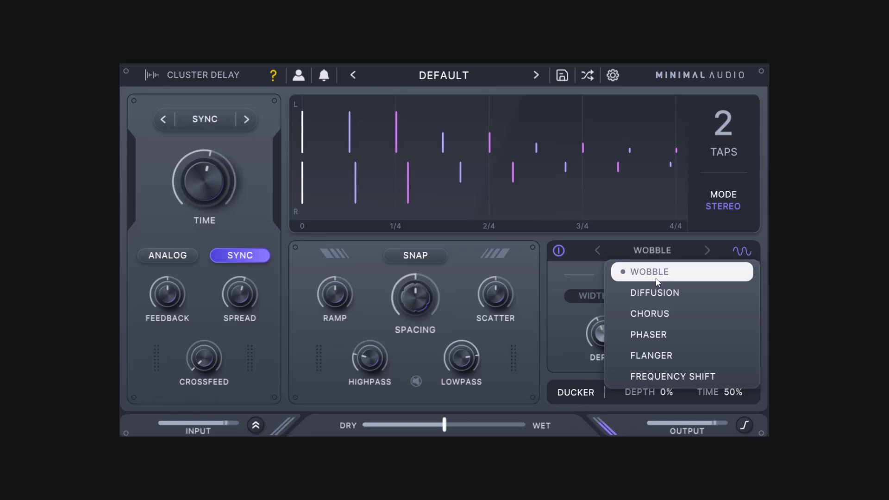
click(661, 302)
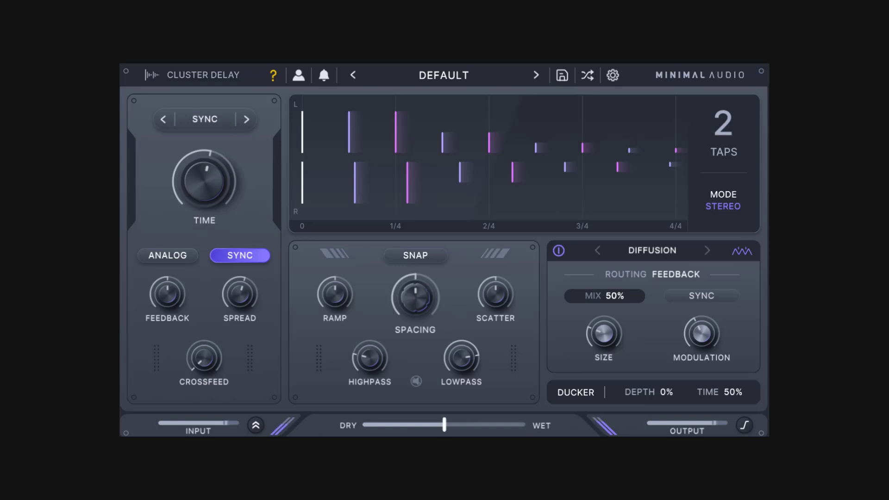
mouse_move(617, 350)
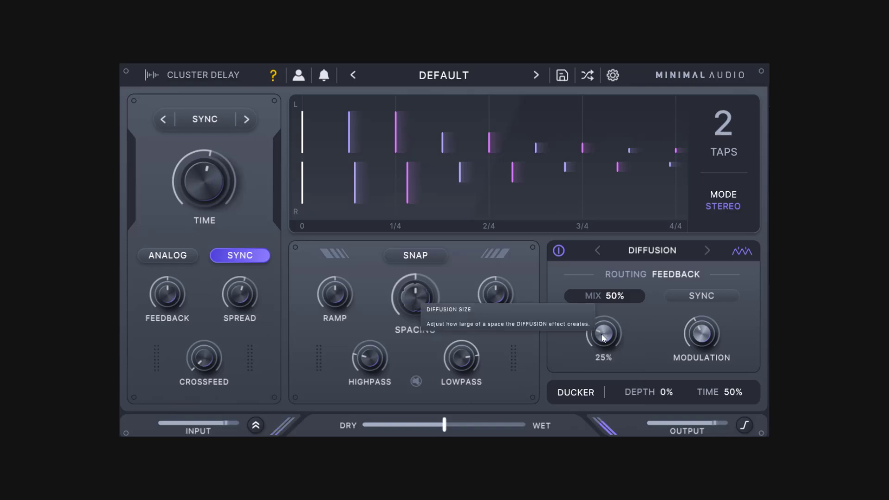
drag(601, 334, 617, 286)
drag(704, 335, 714, 265)
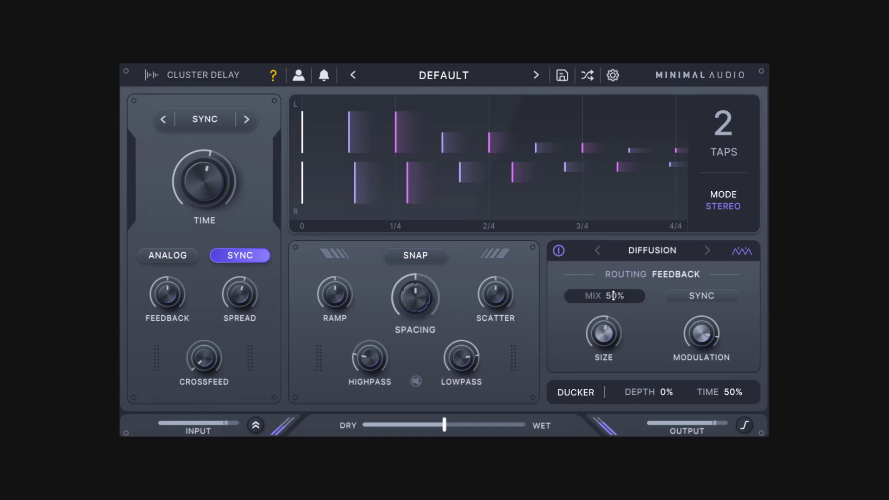
drag(718, 335, 718, 289)
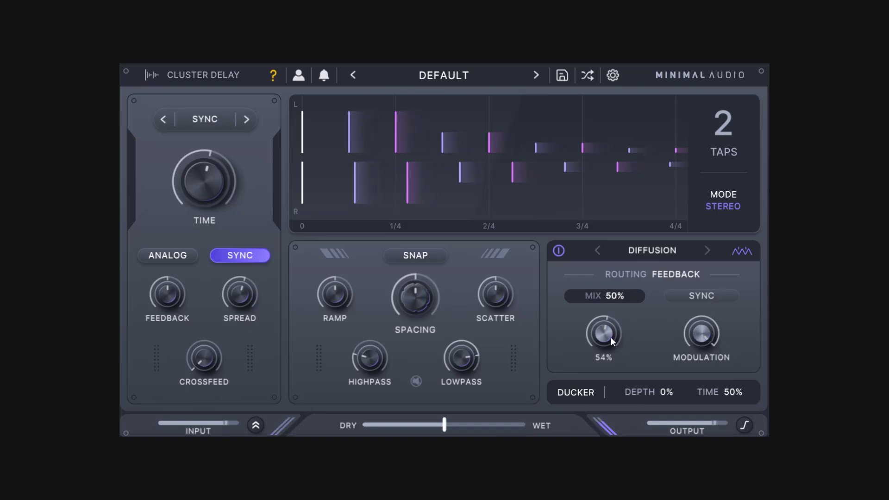
Step: Set the Diffusion size to 62% and raise the delay feedback
drag(611, 336, 611, 322)
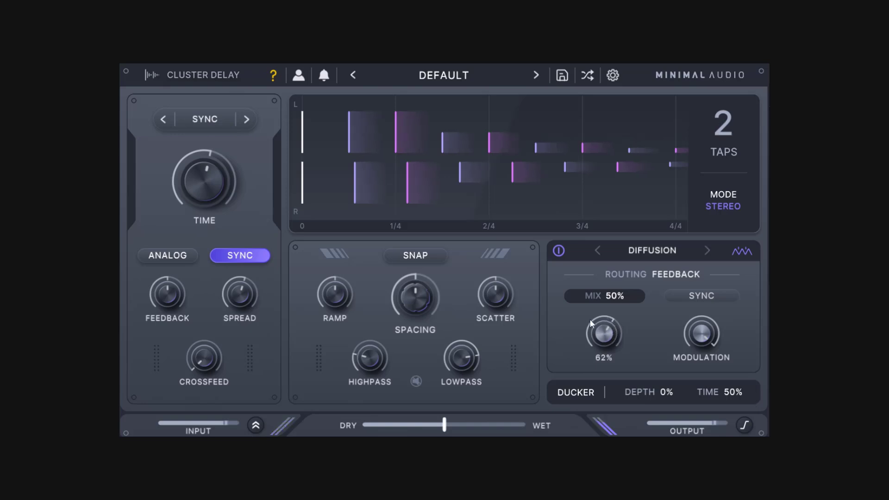
drag(168, 297, 179, 265)
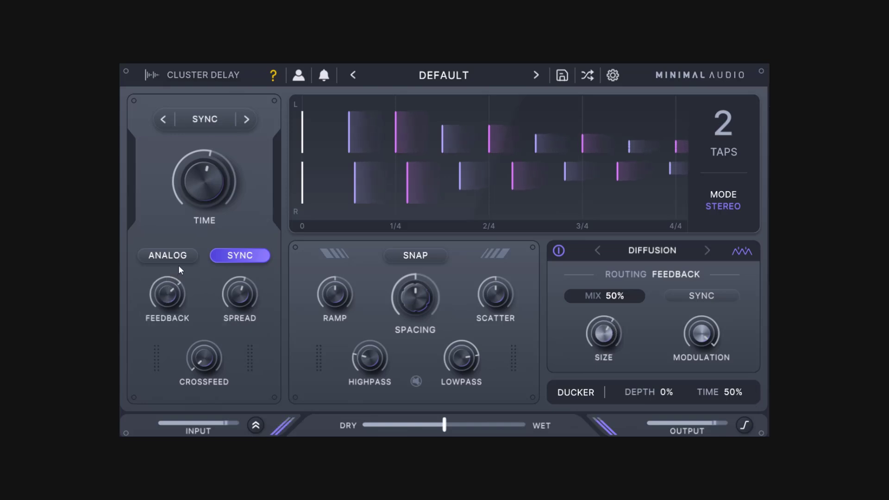
Step: Try a Diffusion size of 12%, then set the size to 57% with a lower modulation amount
drag(607, 334, 620, 417)
mouse_move(634, 357)
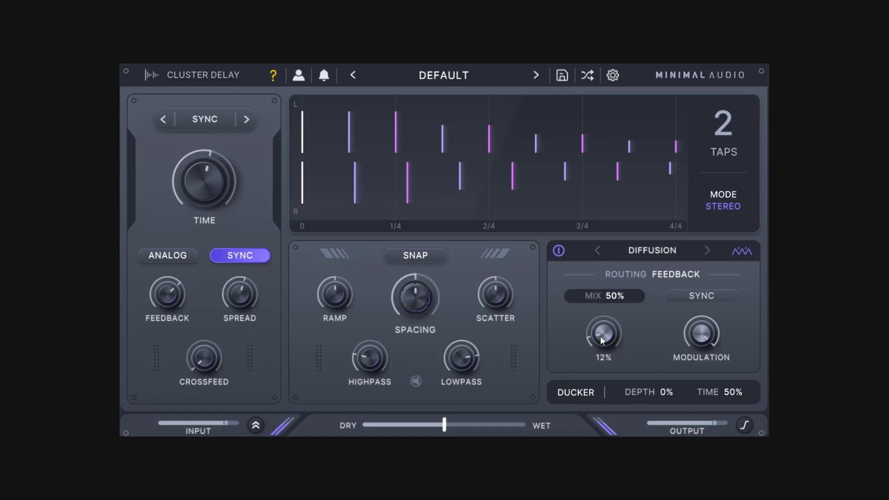
drag(600, 335, 600, 319)
drag(707, 348, 705, 401)
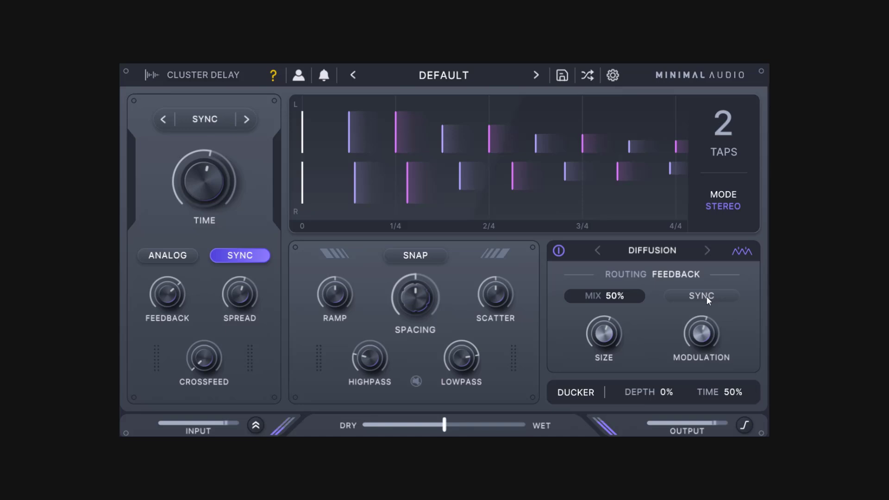
mouse_move(699, 330)
click(682, 274)
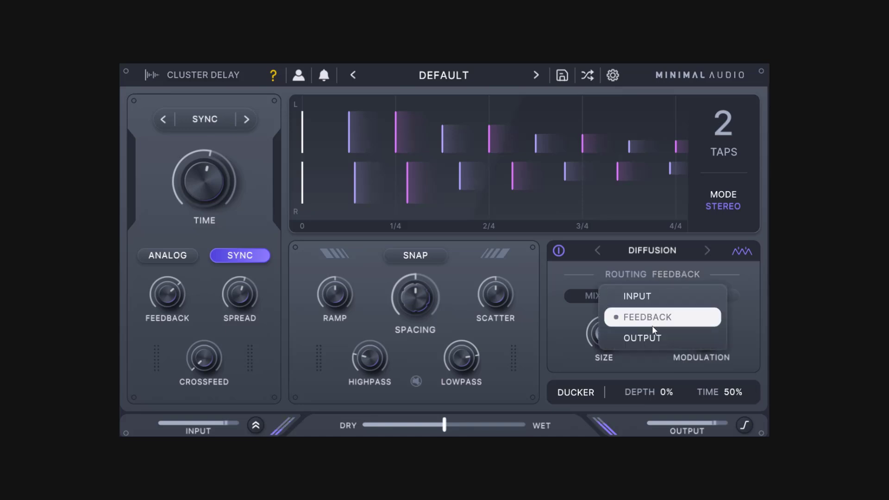
click(744, 324)
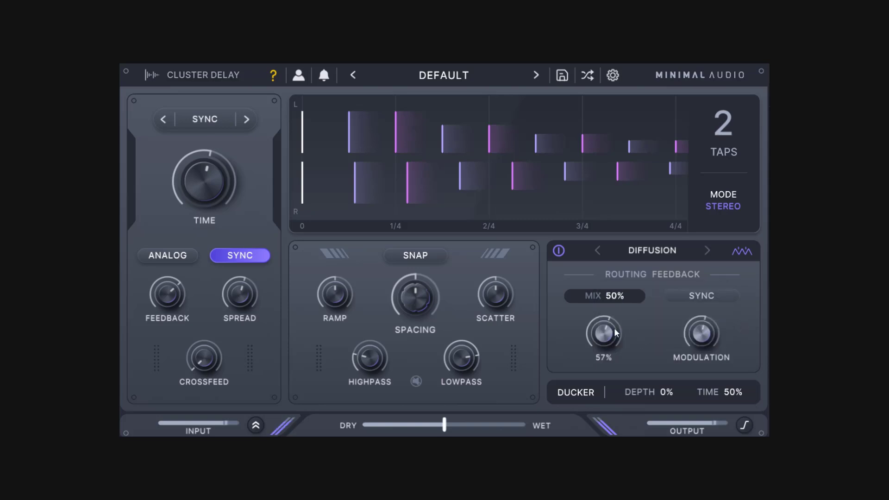
Step: Switch the effect type to Chorus, and sweep its depth down and back up to 60%
mouse_move(615, 338)
click(672, 250)
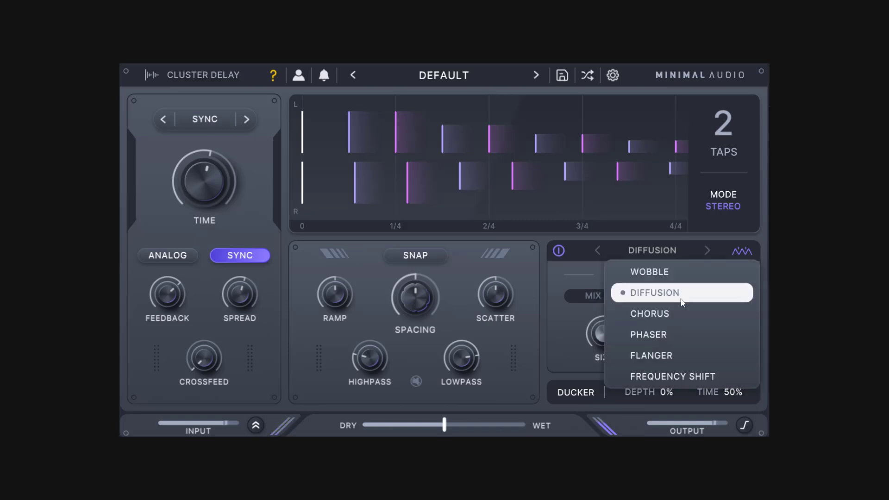
click(668, 313)
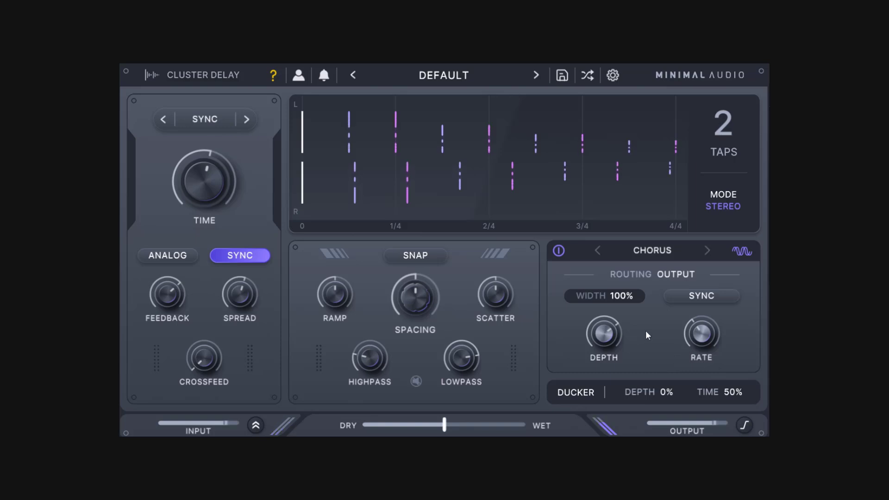
drag(609, 339, 618, 440)
drag(612, 346, 623, 246)
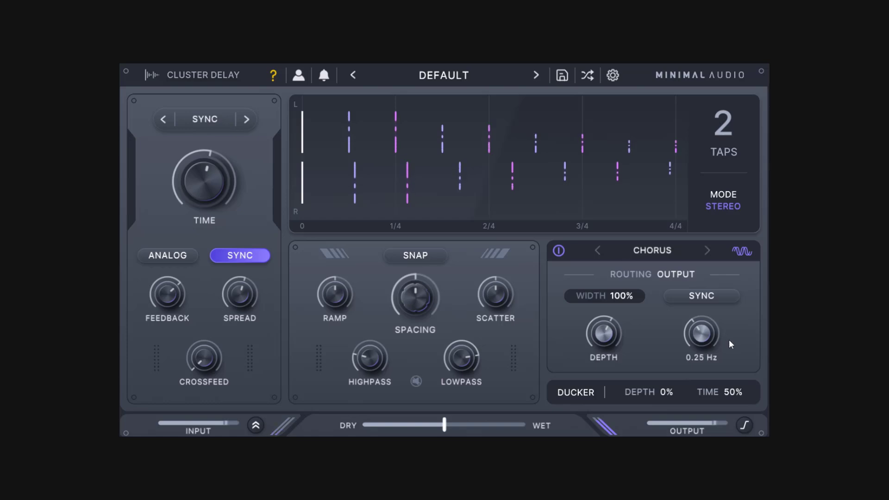
Step: Try syncing the Chorus rate to the tempo, and turn the rate sync back off
click(701, 297)
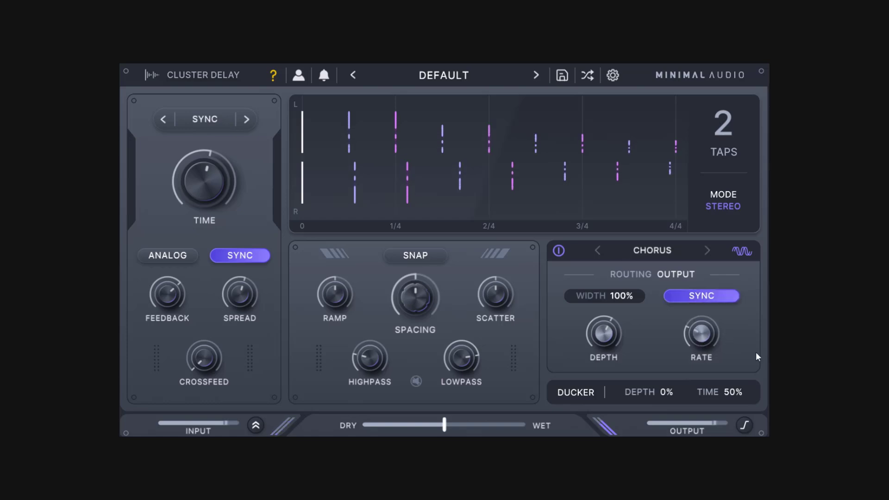
mouse_move(713, 365)
mouse_move(707, 334)
mouse_down()
mouse_move(713, 303)
mouse_move(710, 335)
mouse_up()
click(707, 296)
Step: Try a Chorus width of 0%, and widen it through 44% to about 71%
drag(625, 319, 626, 481)
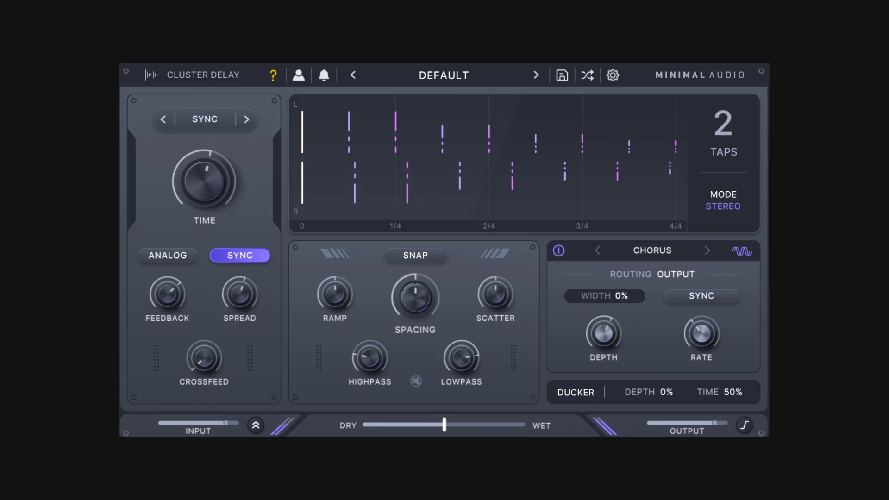
mouse_move(604, 343)
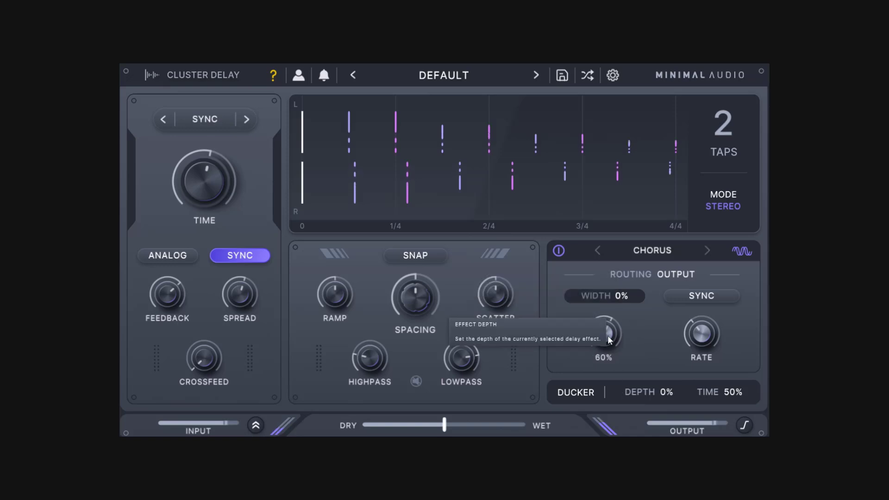
drag(621, 299, 667, 203)
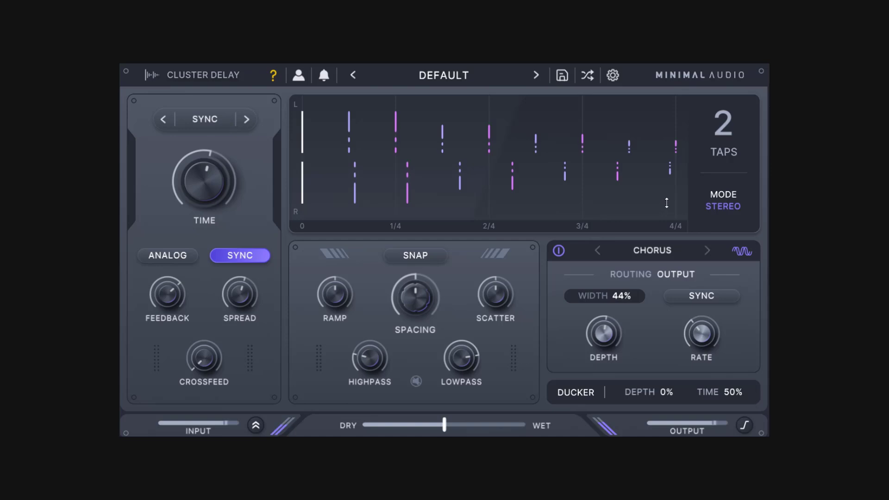
drag(622, 298, 645, 236)
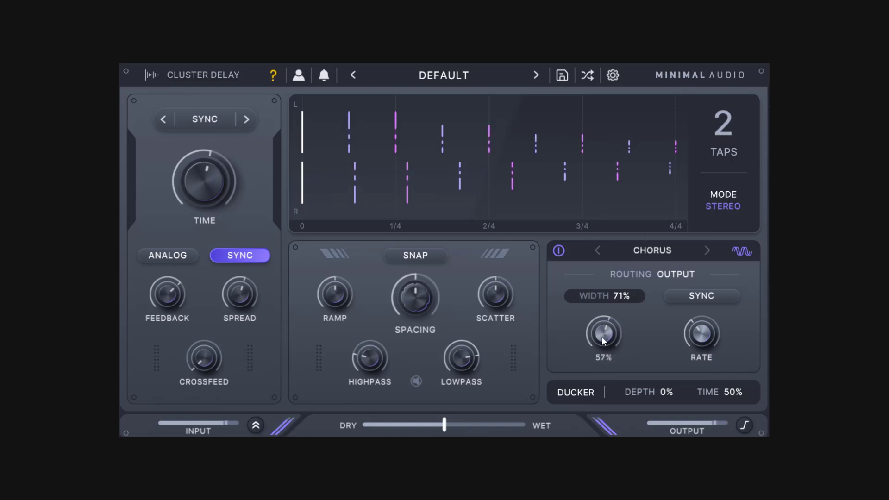
drag(621, 296, 634, 314)
Step: Switch the effect type to Phaser, and sweep its depth down to 0% and up to 86%
click(659, 250)
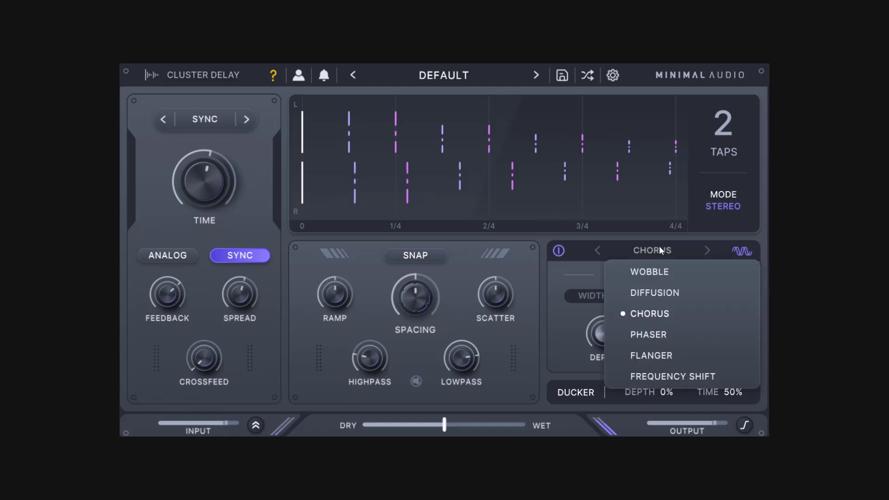
click(668, 336)
mouse_move(604, 331)
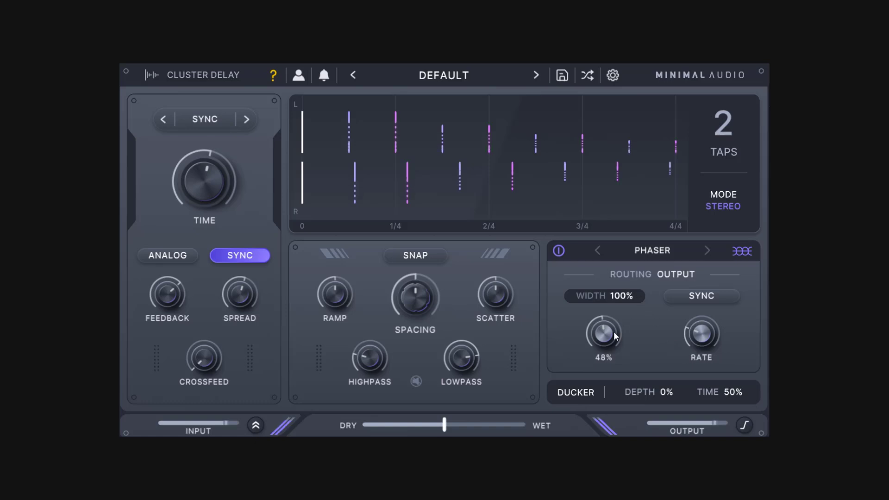
drag(607, 332, 608, 375)
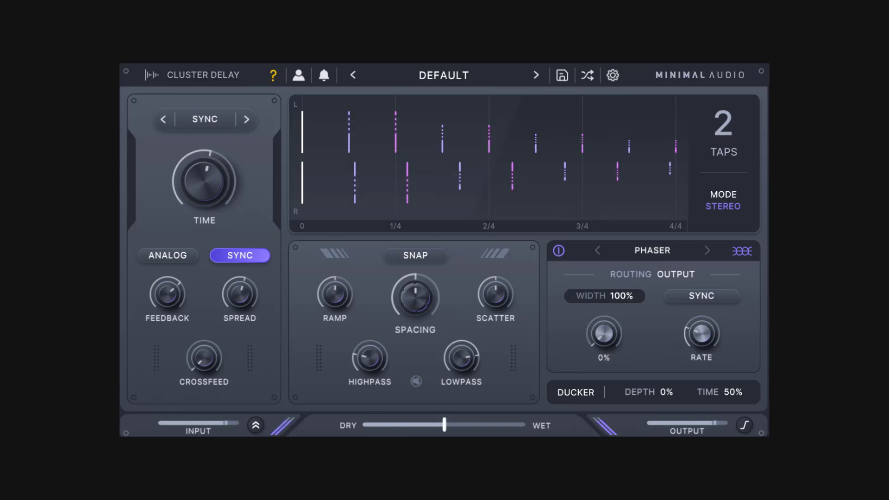
drag(607, 340, 617, 201)
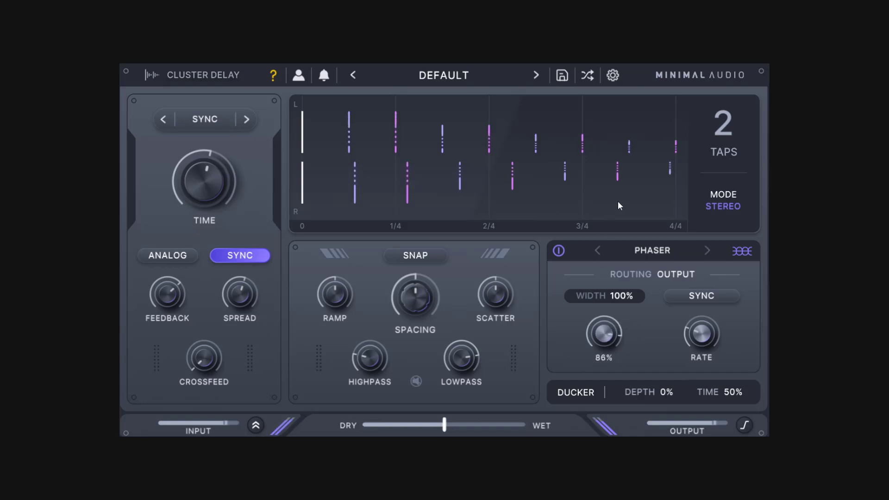
mouse_move(704, 337)
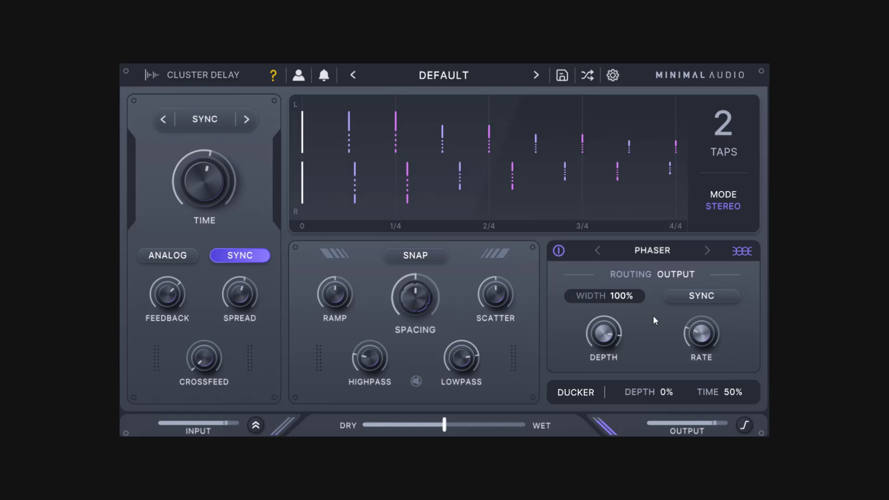
Step: Switch the effect type to Flanger and raise its depth
click(662, 250)
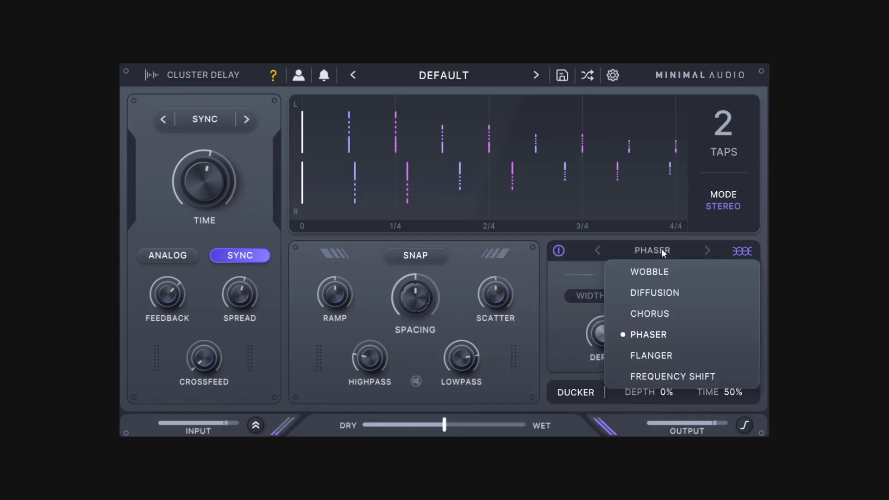
click(665, 352)
drag(609, 335, 615, 268)
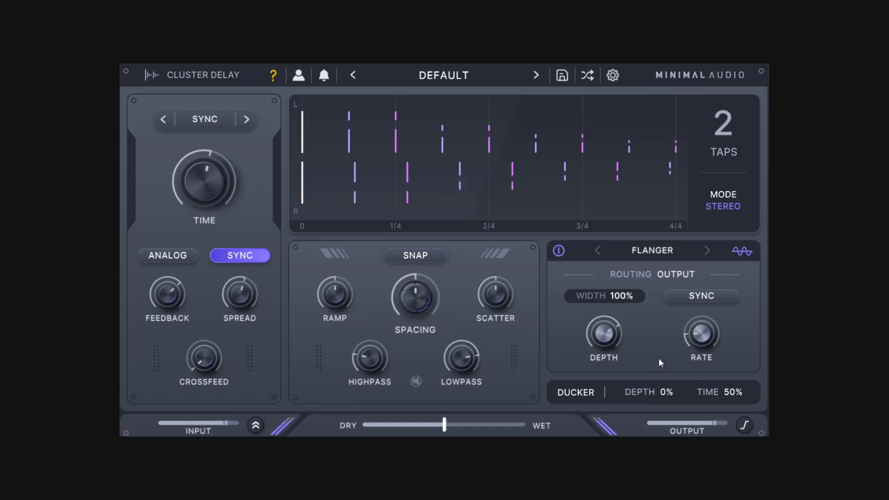
Step: Switch the effect type to Frequency Shift and reduce the shift amount, trying 57.3 Hz
click(671, 252)
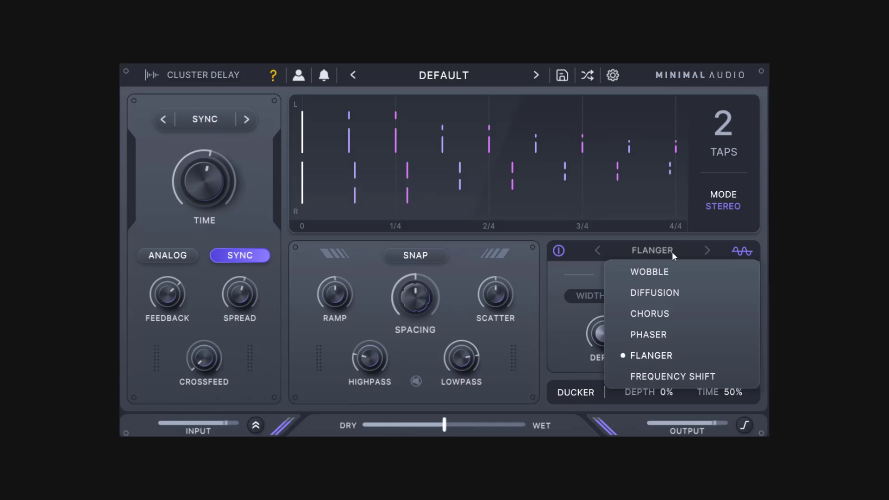
click(684, 378)
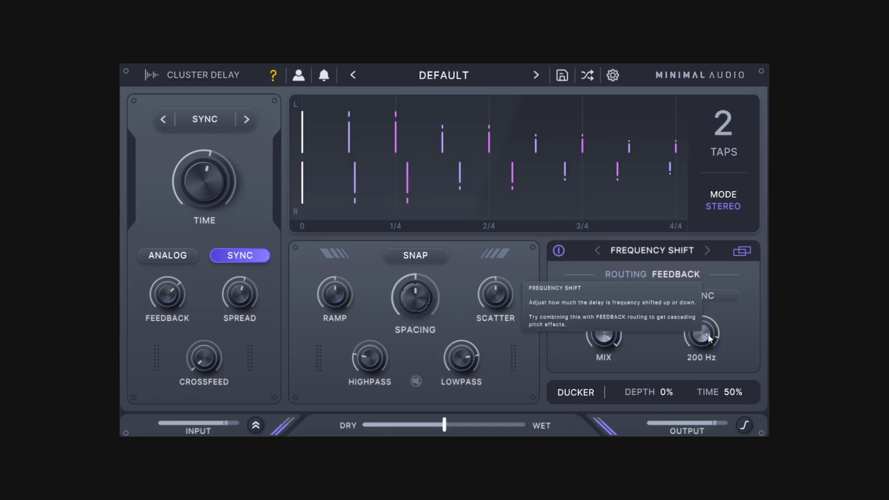
mouse_move(709, 338)
mouse_down()
mouse_move(704, 454)
mouse_move(728, 320)
mouse_move(727, 277)
mouse_move(709, 343)
mouse_move(709, 416)
mouse_move(715, 340)
mouse_move(685, 399)
mouse_move(702, 312)
mouse_move(704, 370)
mouse_move(737, 305)
mouse_move(724, 436)
mouse_move(719, 323)
mouse_move(708, 352)
mouse_move(704, 444)
mouse_move(710, 347)
mouse_up()
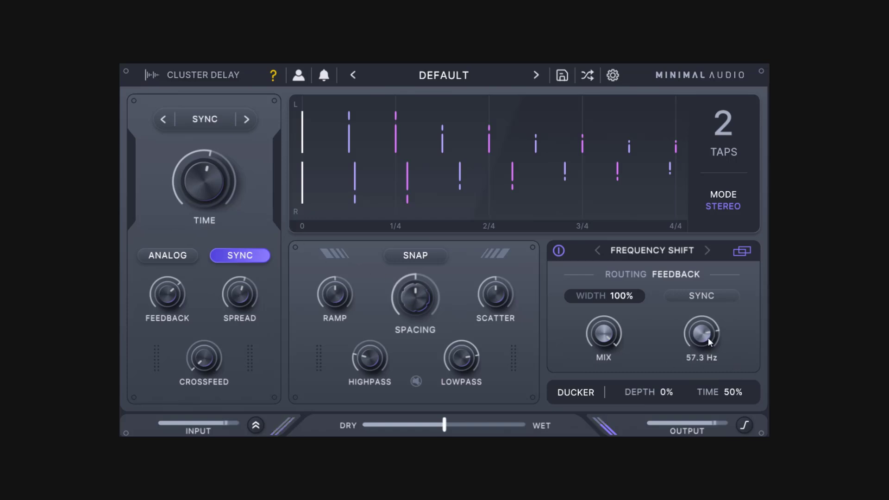
drag(707, 338, 710, 355)
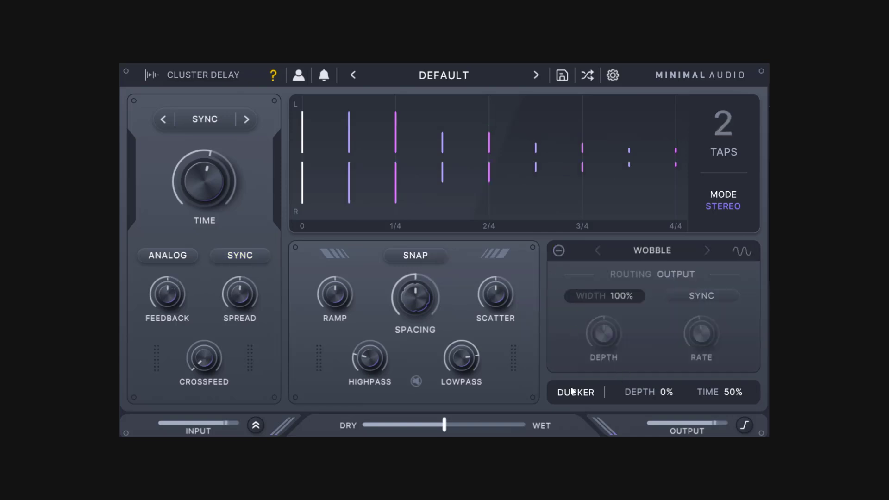
click(471, 74)
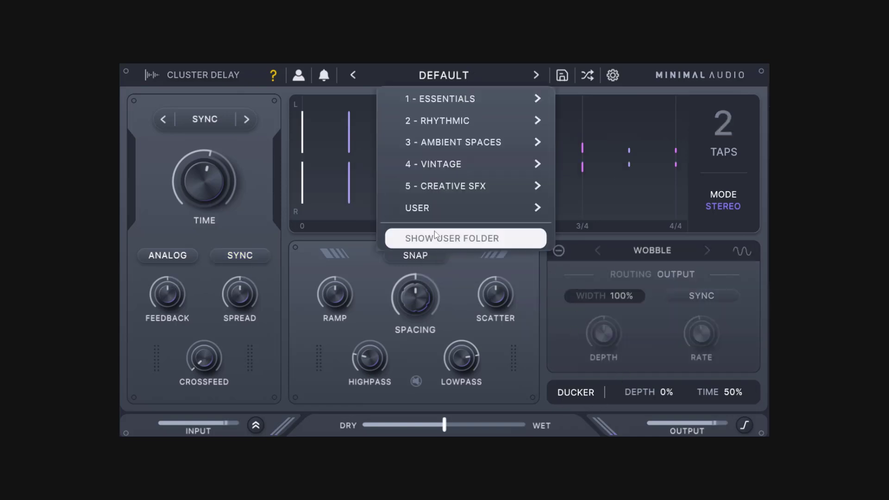
mouse_move(461, 208)
click(601, 207)
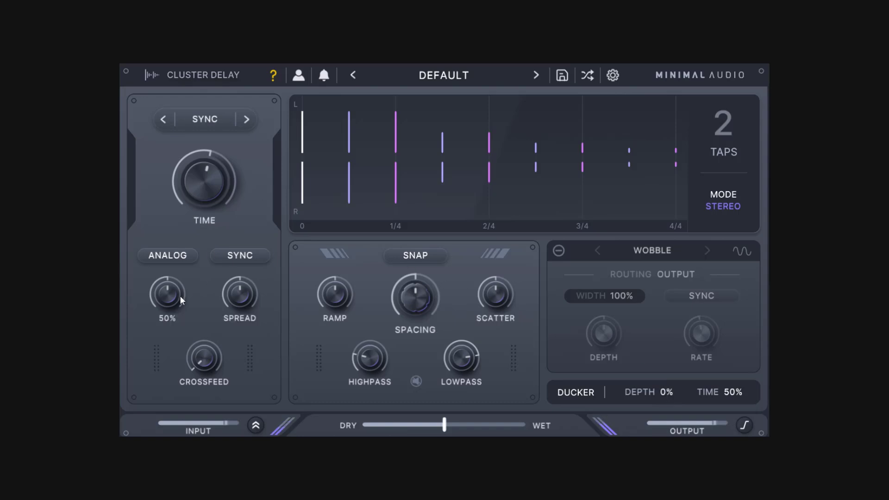
Step: Raise the delay feedback above 50% and set the number of taps to 5
drag(180, 295, 182, 275)
click(732, 119)
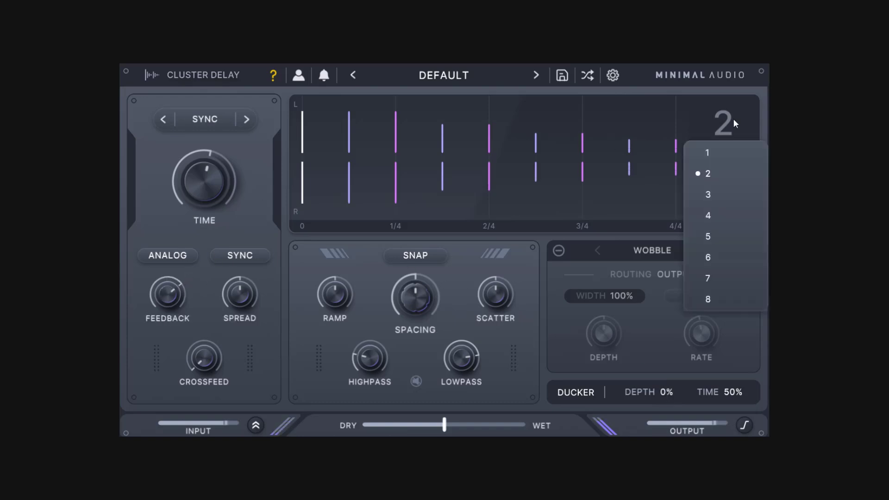
click(725, 236)
Step: Enable the effect section and switch the effect type to Diffusion with a size of 73%
click(564, 251)
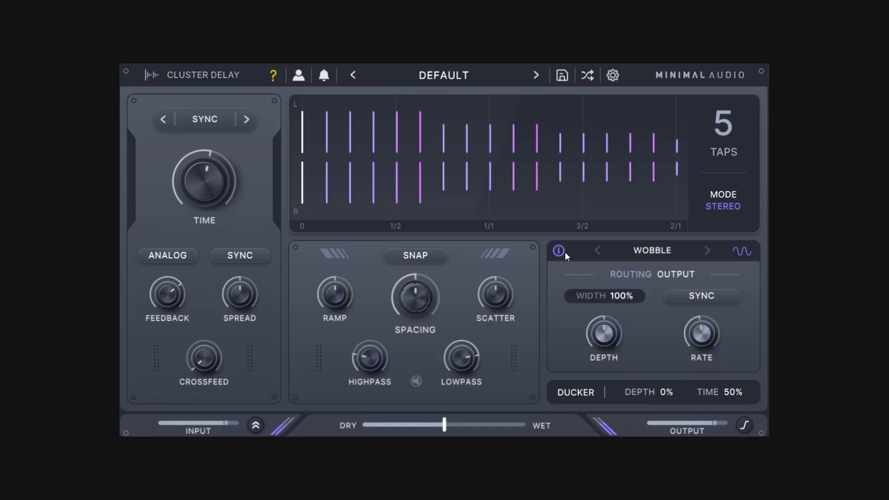
click(651, 250)
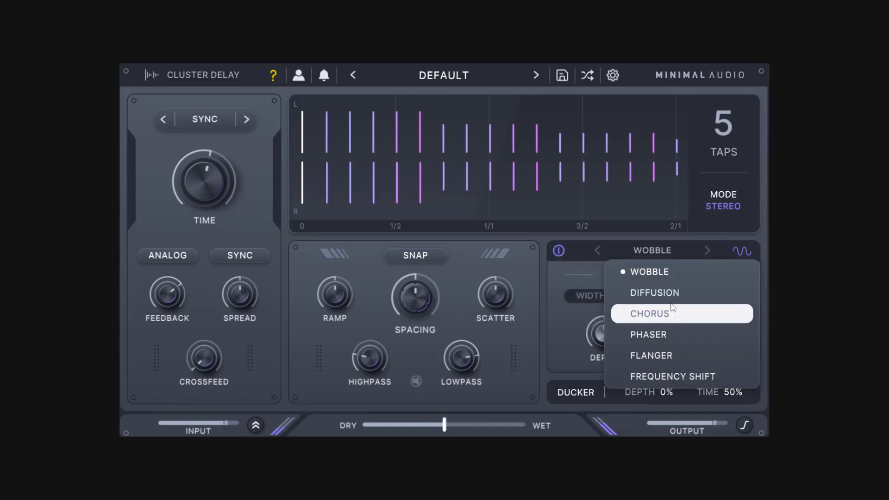
click(648, 292)
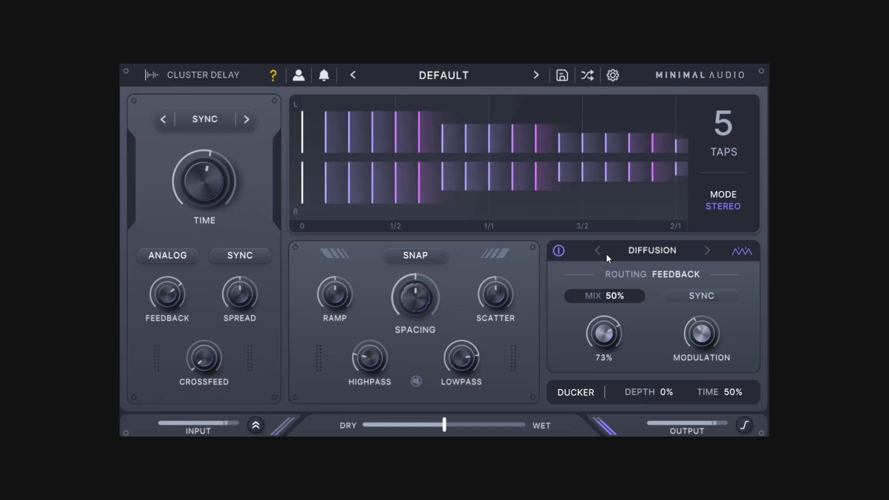
Step: Offset the left and right delays slightly with Spread, and raise the delay feedback further
drag(225, 297, 240, 287)
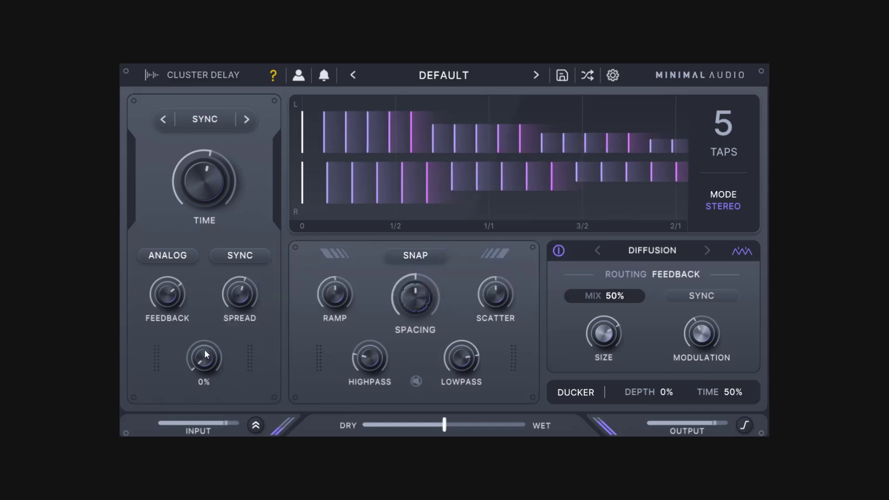
drag(179, 303, 179, 295)
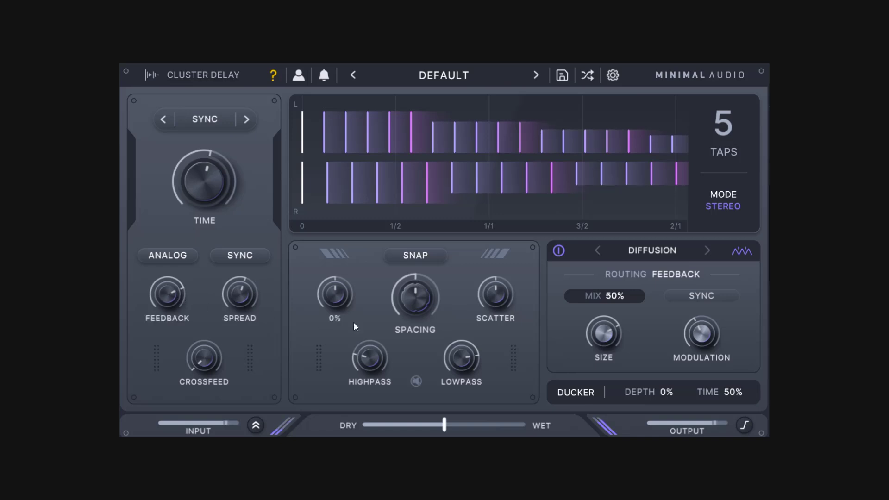
Step: Try a Ducker depth of 56%, and set the depth to 100%
drag(667, 391, 667, 346)
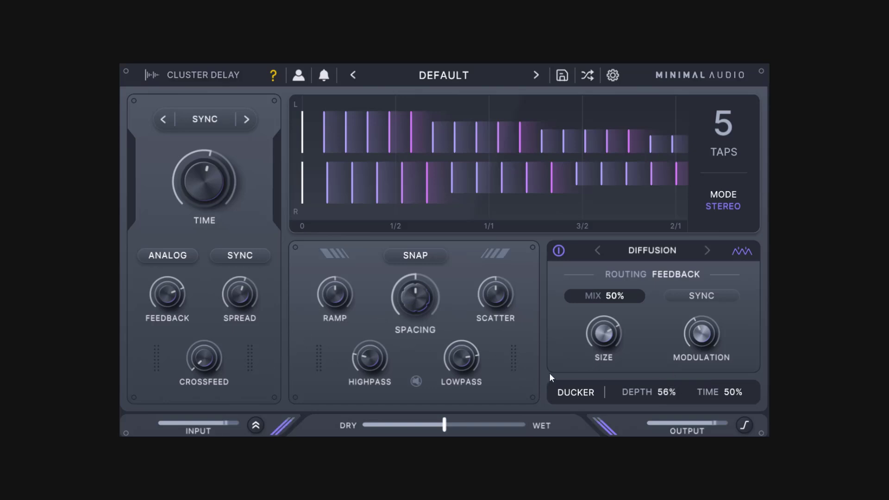
drag(666, 392, 678, 314)
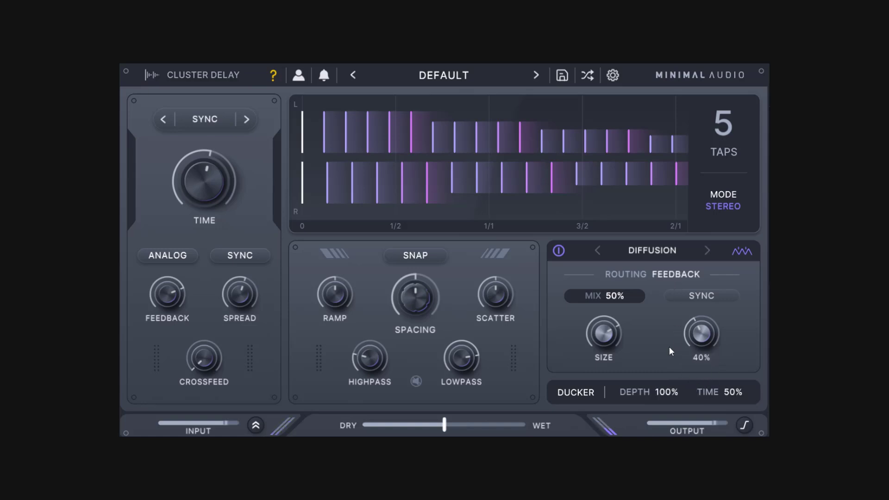
Step: Lower the Ducker depth to 63% and try shorter and longer Ducker times
drag(663, 390, 664, 460)
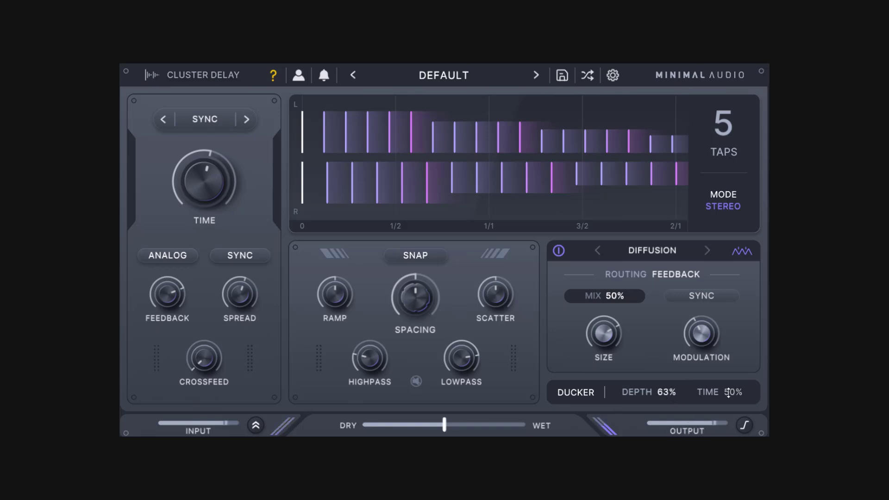
mouse_move(731, 391)
mouse_move(733, 367)
drag(730, 388, 731, 417)
drag(741, 392, 754, 275)
drag(734, 392, 735, 315)
drag(734, 393, 744, 432)
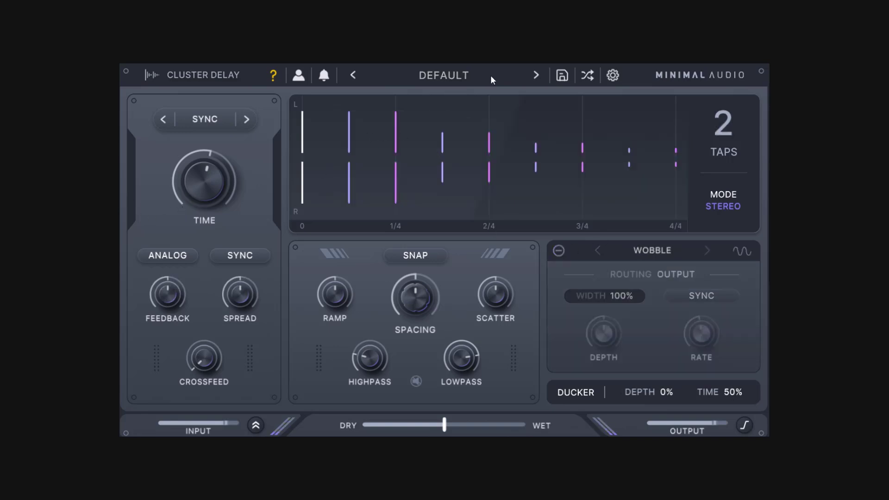
Step: Load the Basic Shuffle preset from the Essentials category and set its dry/wet mix to 14%
click(455, 80)
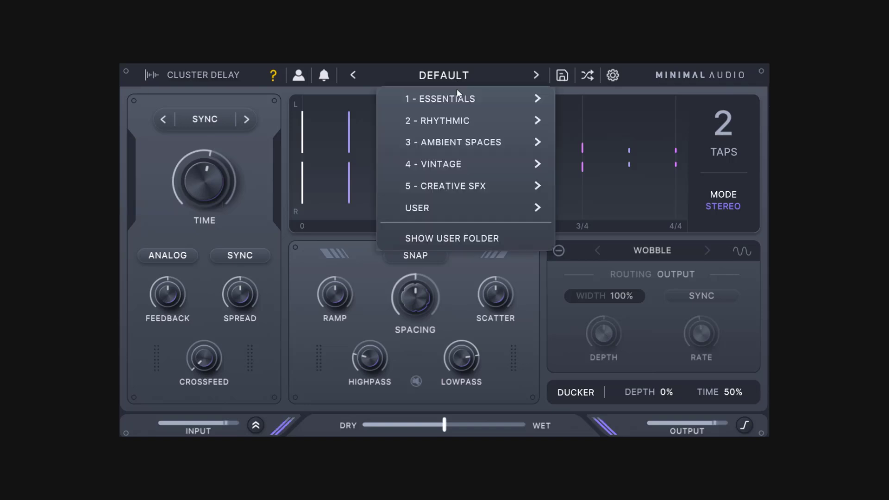
mouse_move(457, 98)
click(285, 99)
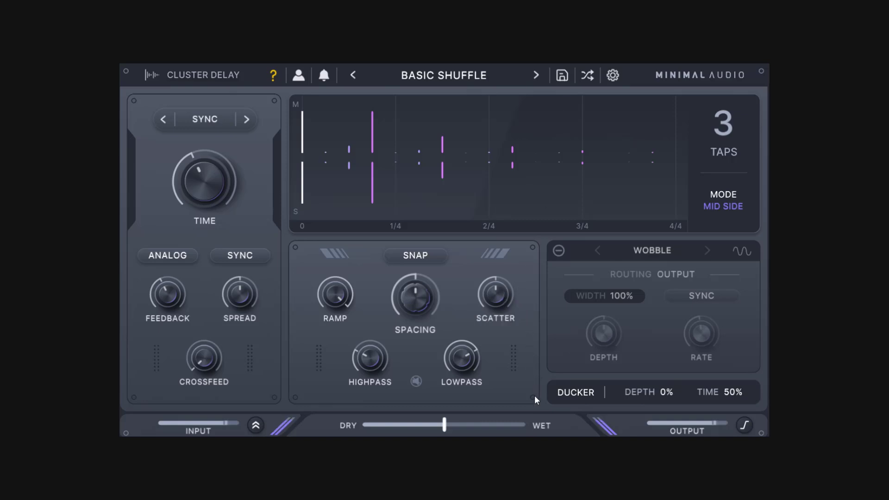
mouse_move(506, 425)
drag(445, 424, 387, 430)
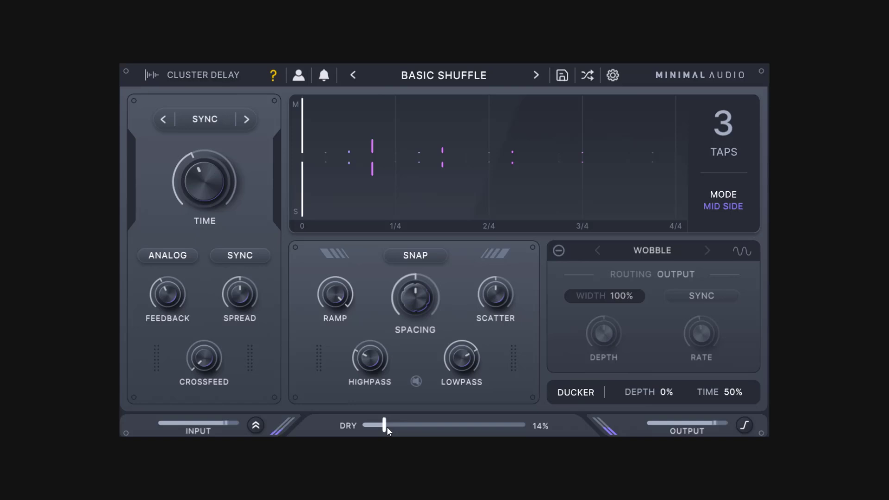
Step: Audition the Counterspin and Dancing Sprites presets, shifting the mix of each toward the dry signal
click(535, 76)
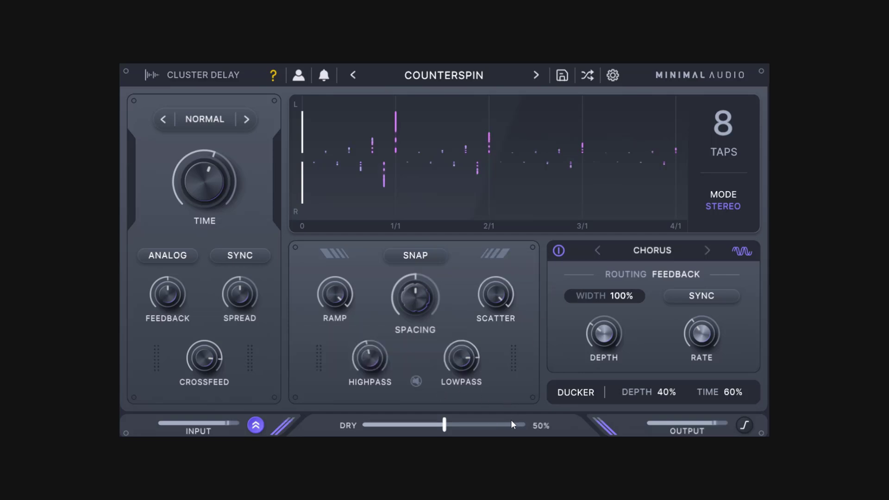
mouse_move(444, 430)
mouse_down()
mouse_move(399, 428)
mouse_move(431, 428)
mouse_up()
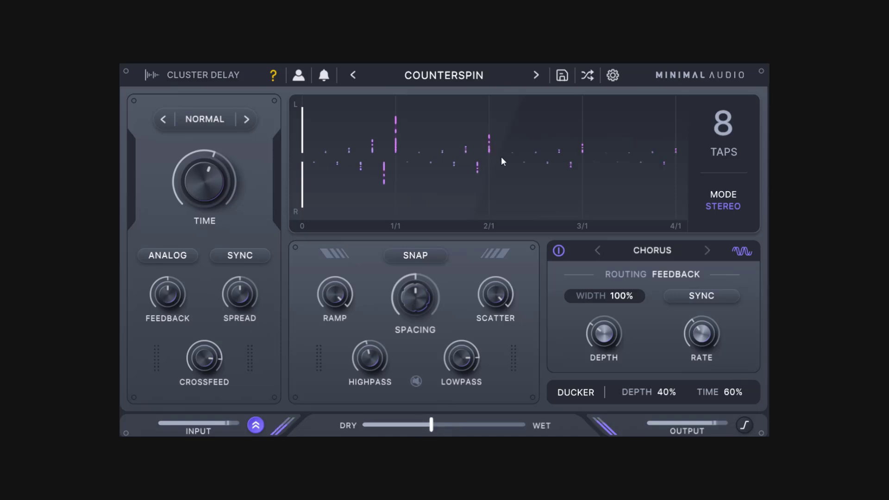
click(535, 74)
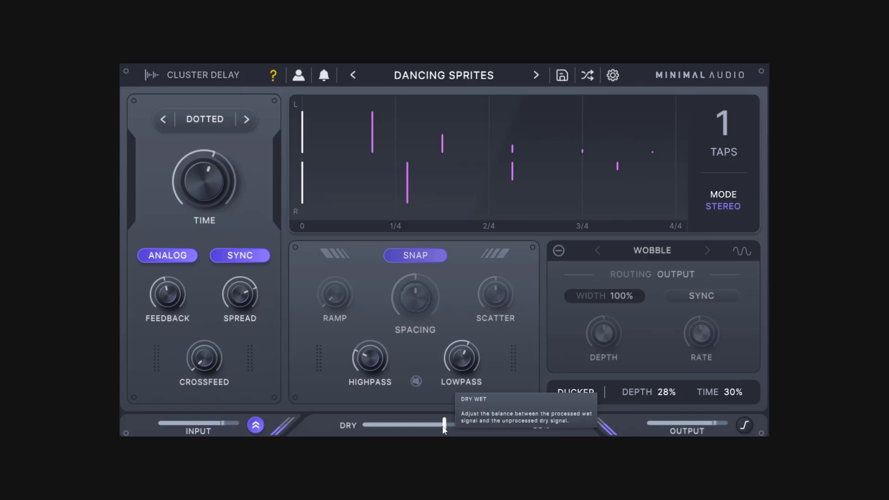
drag(443, 428, 412, 428)
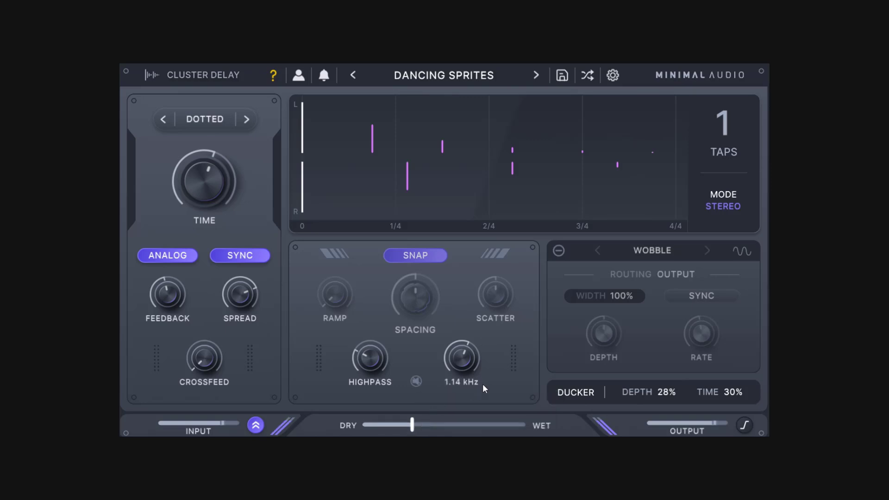
Step: Audition the Delight Swell preset, and load Diffused Echoes with its mix lowered toward dry
click(536, 75)
click(444, 426)
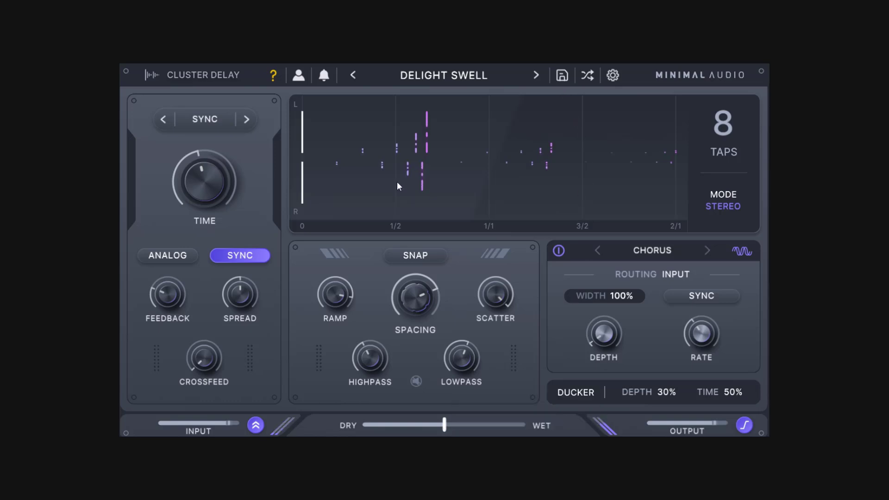
click(535, 74)
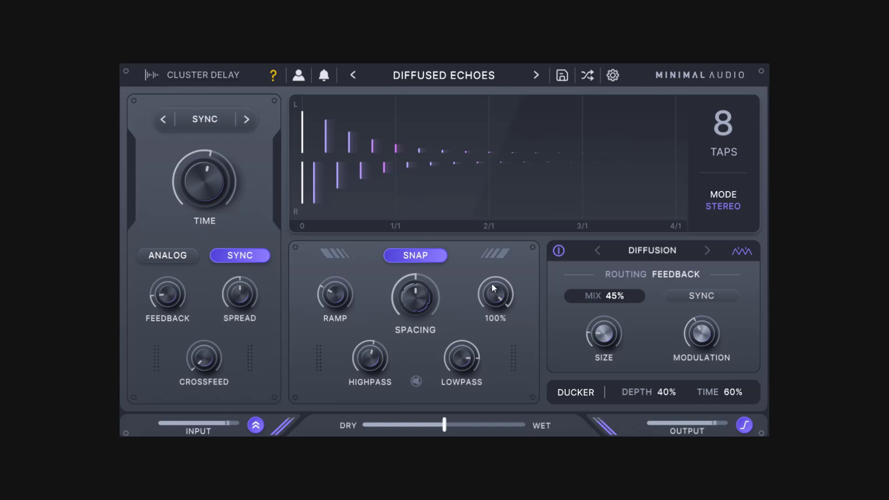
drag(438, 424, 395, 426)
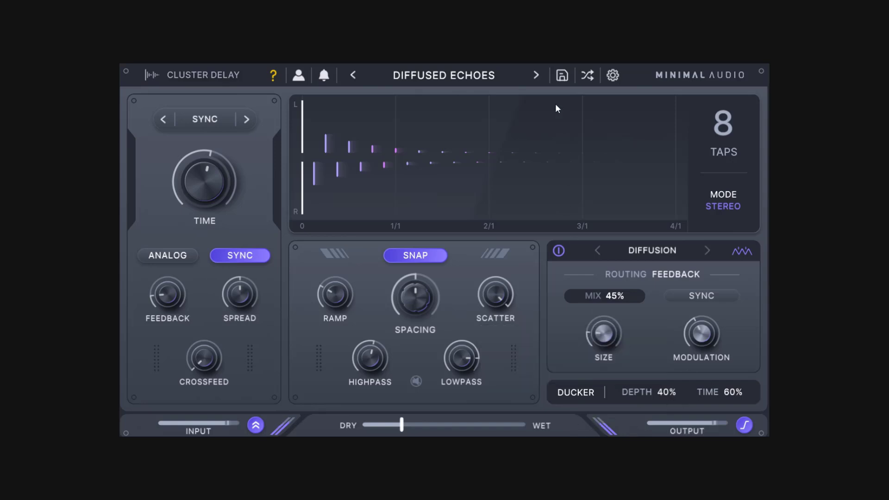
Step: Audition the Dimension Expander preset with the mix at 50%, and load Ducked Pong
click(535, 75)
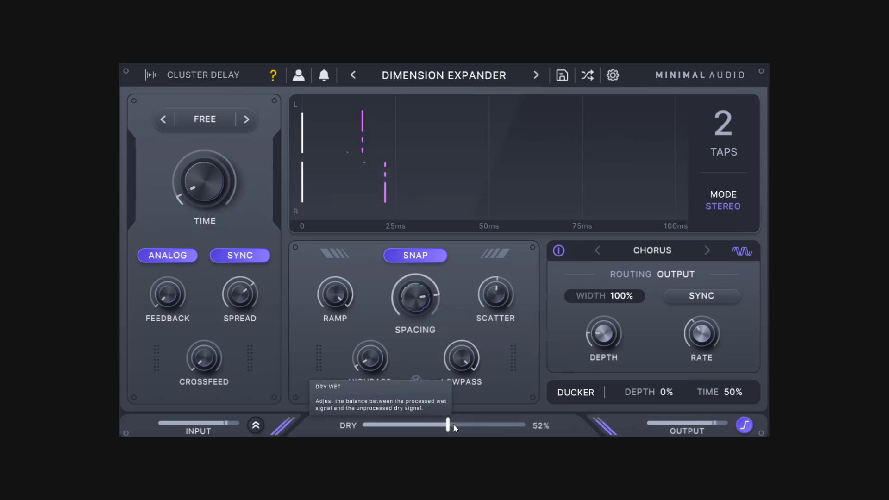
drag(449, 426, 444, 426)
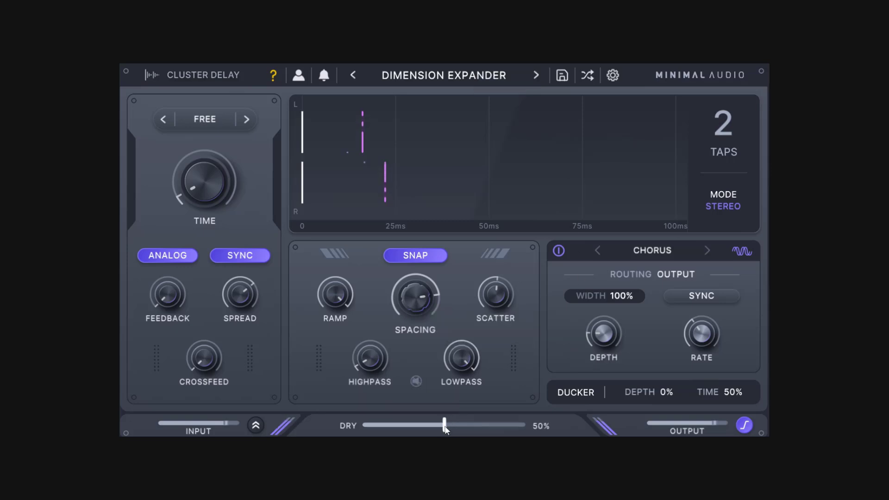
click(535, 73)
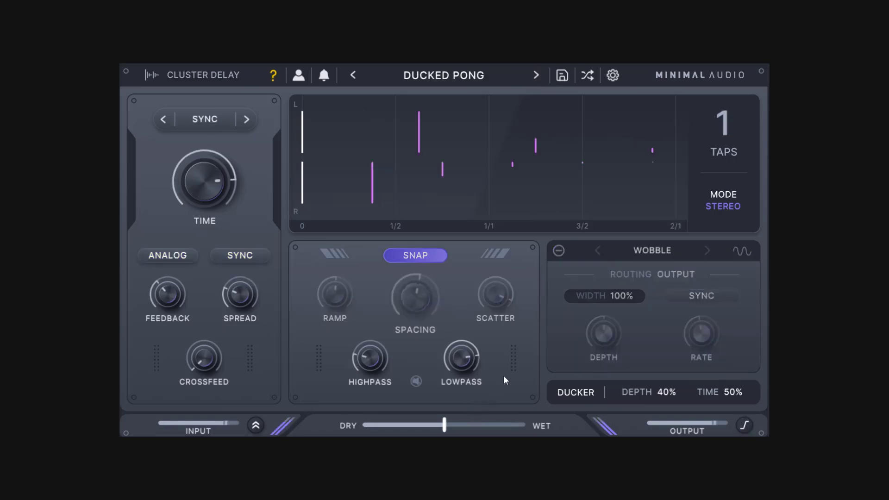
Step: Load the Filtered Taps preset, shorten its delay time and set the dry/wet mix to 21%
click(535, 74)
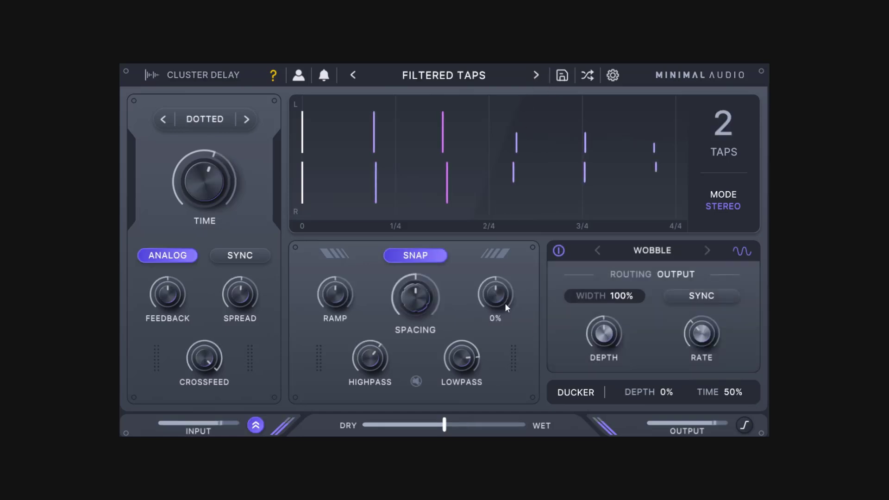
drag(444, 430, 415, 433)
drag(210, 186, 217, 230)
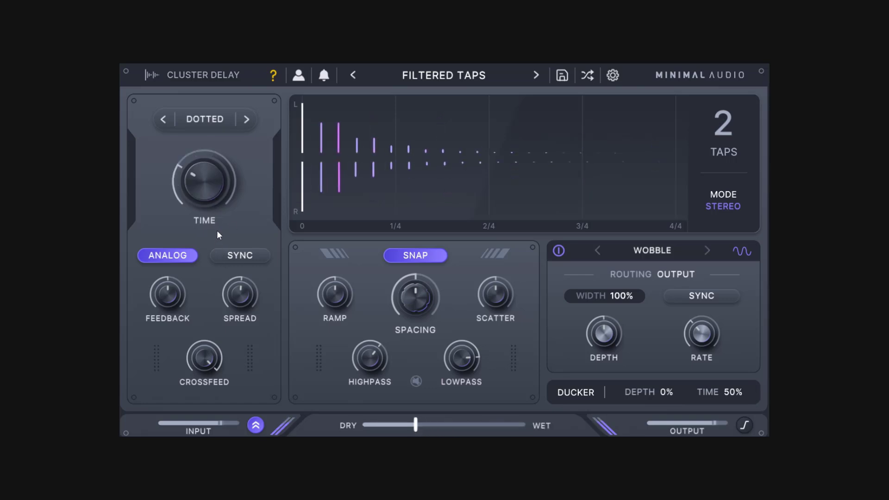
mouse_move(427, 426)
drag(415, 431, 397, 430)
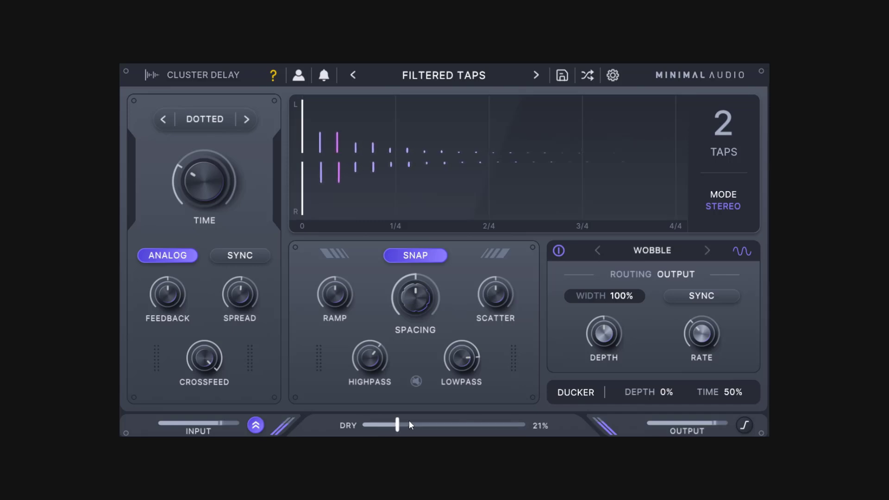
Step: Load the Flange Up preset and lower its dry/wet mix toward the dry signal
click(535, 75)
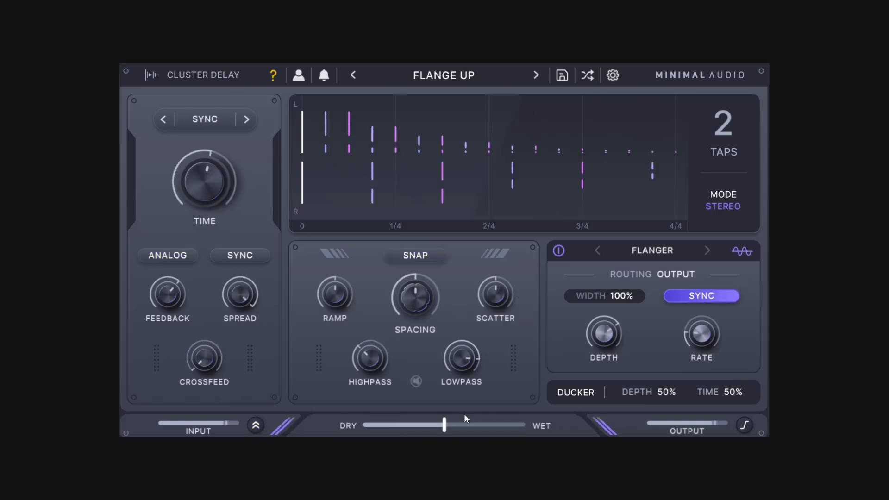
drag(446, 424, 398, 420)
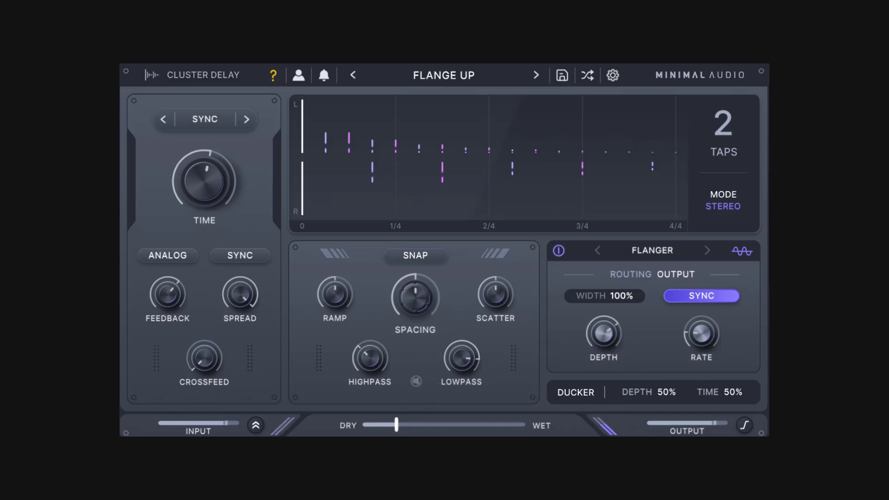